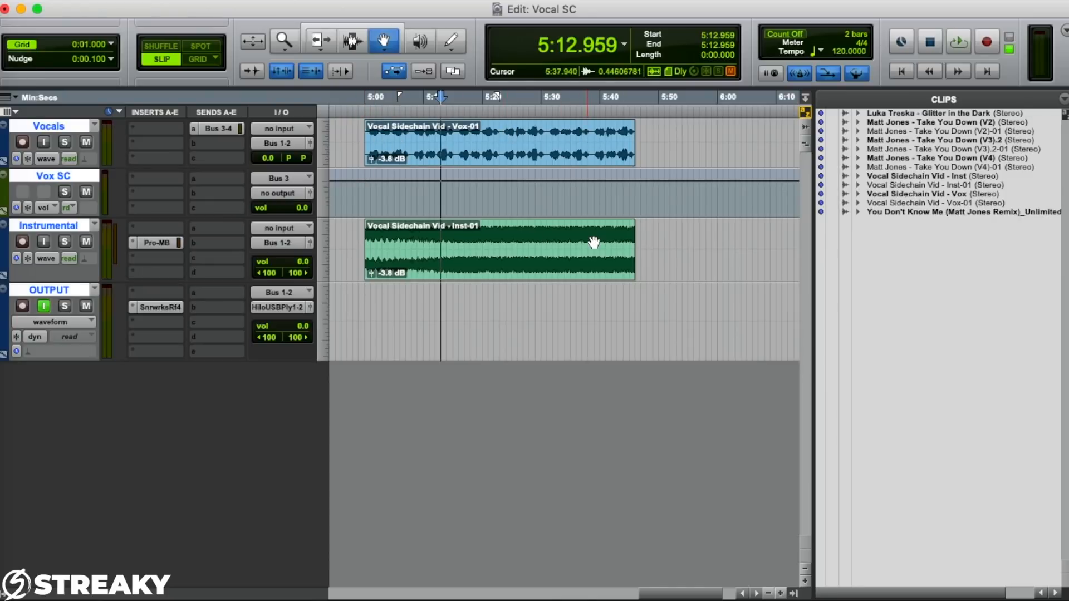
# Play the vocal and instrumental mix from about 5:10.6, then stop playback.
pyautogui.click(427, 119)
pyautogui.press('space')
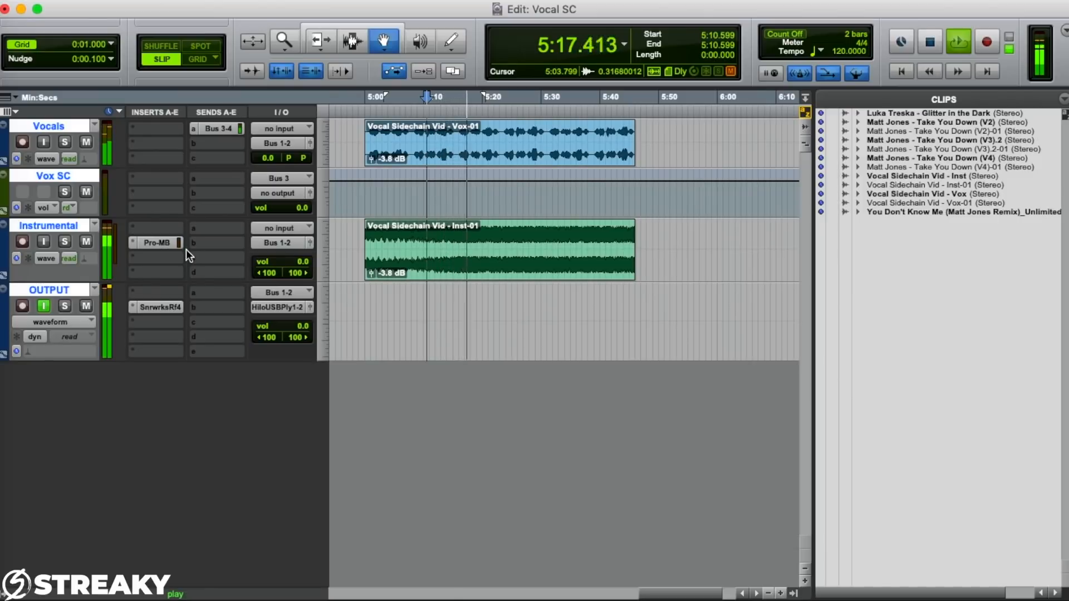
pyautogui.press('space')
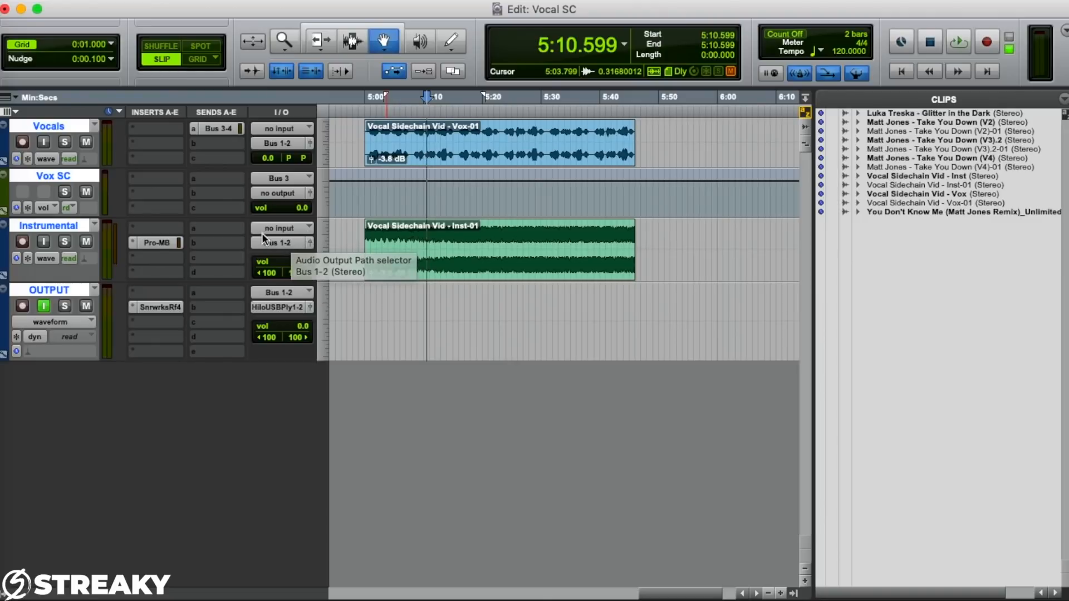
# Open Pro-MB on the Instrumental track and add a compression band spanning about 750 Hz to 4 kHz.
pyautogui.click(156, 242)
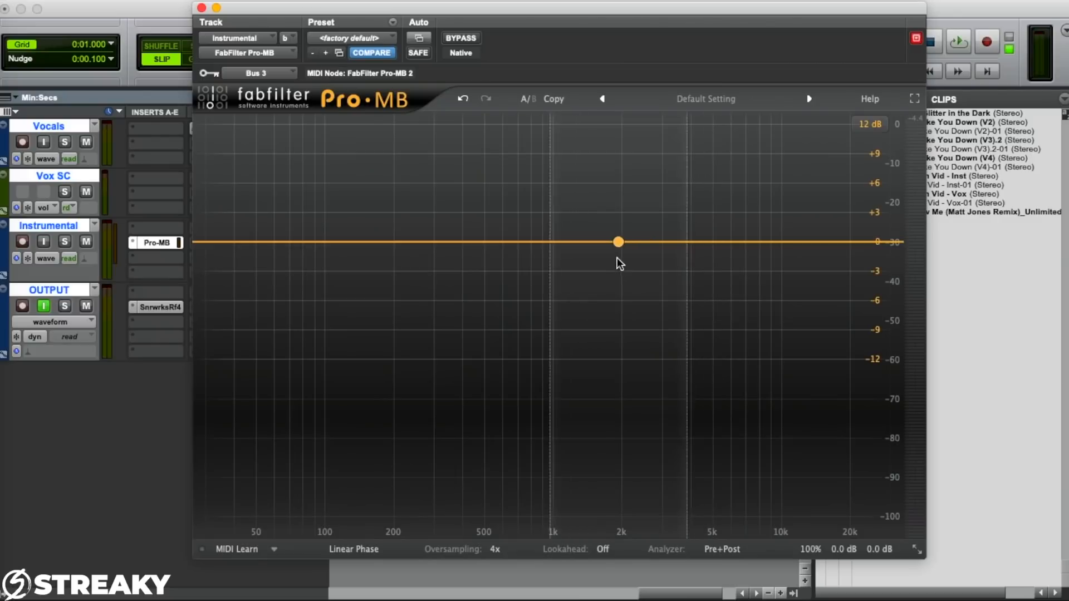
pyautogui.click(591, 242)
pyautogui.moveTo(659, 241); pyautogui.dragTo(689, 241)
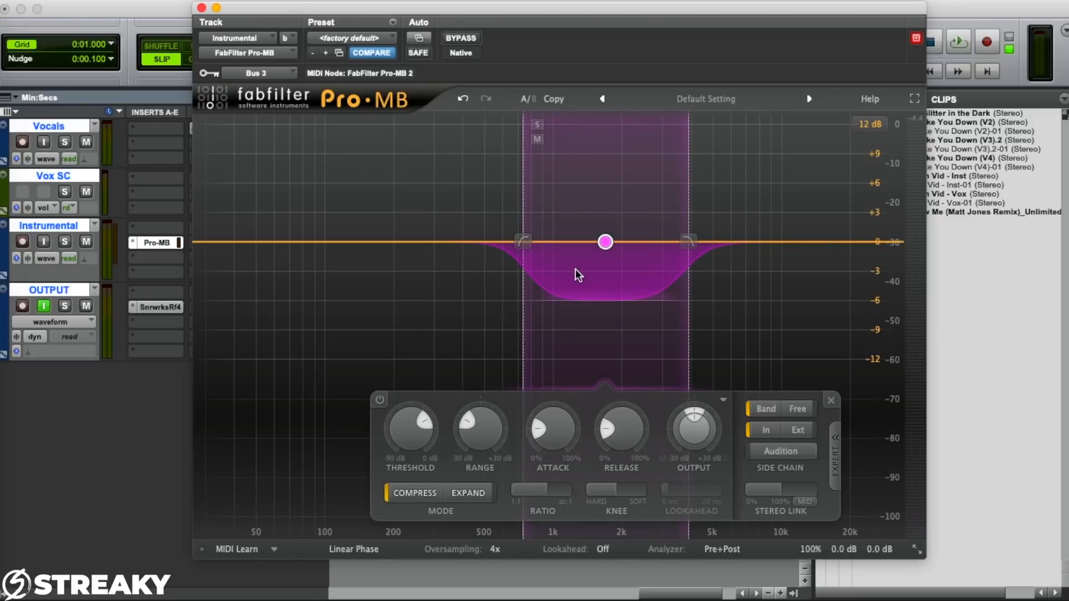
# Adjust the band's crossovers to span about 750 Hz to 4.3 kHz and deepen its range.
pyautogui.moveTo(523, 240); pyautogui.dragTo(443, 243)
pyautogui.moveTo(689, 241); pyautogui.dragTo(666, 242)
pyautogui.moveTo(442, 241); pyautogui.dragTo(496, 246)
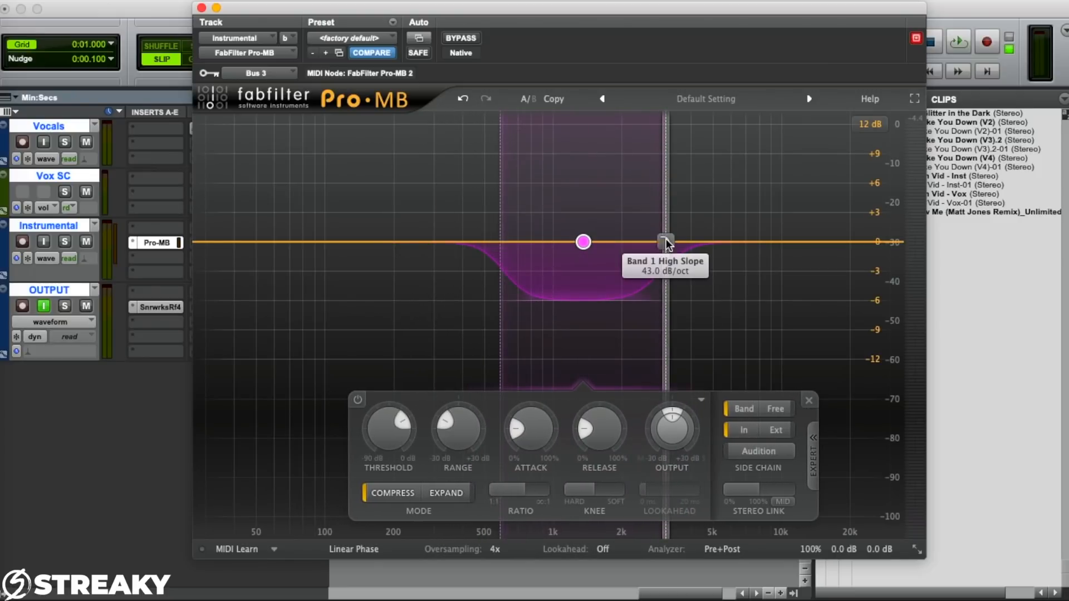
pyautogui.moveTo(666, 241); pyautogui.dragTo(663, 241)
pyautogui.moveTo(499, 242); pyautogui.dragTo(524, 242)
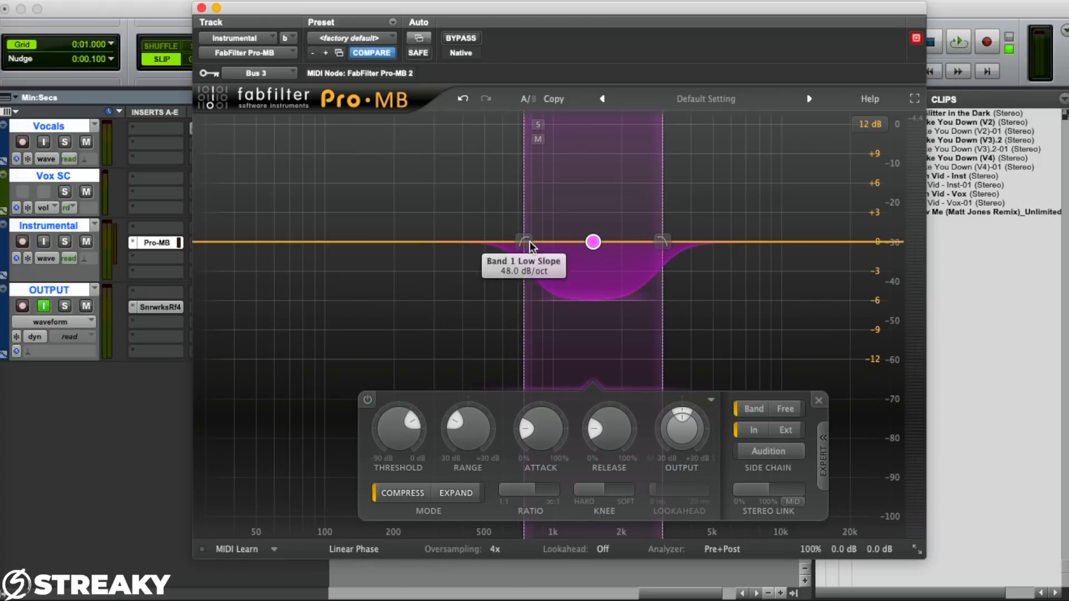
pyautogui.moveTo(663, 243); pyautogui.dragTo(696, 245)
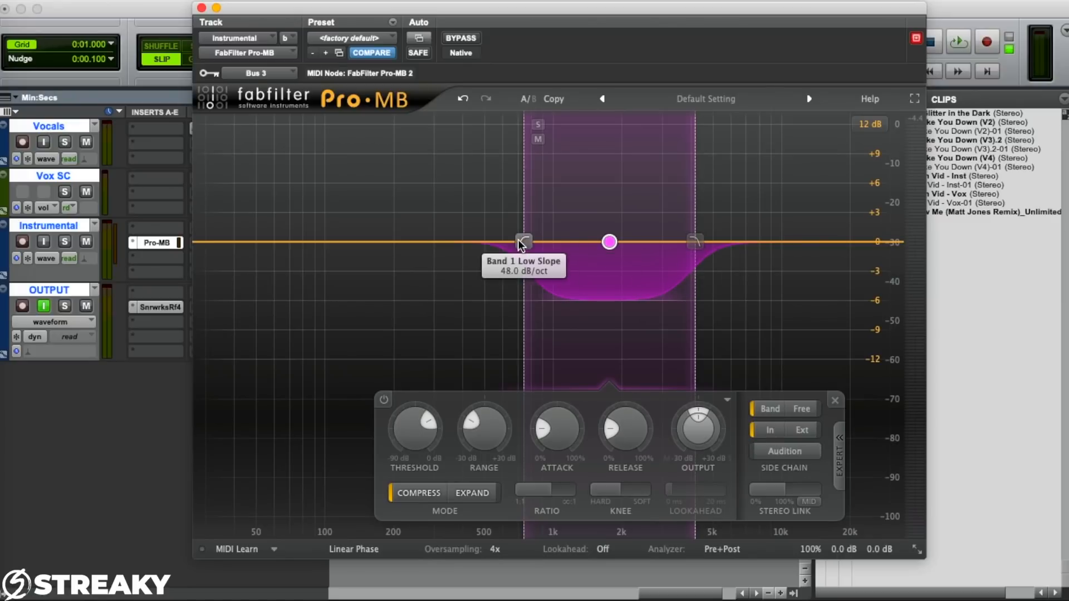
pyautogui.moveTo(607, 300); pyautogui.dragTo(610, 317)
pyautogui.moveTo(696, 243)
pyautogui.mouseDown()
pyautogui.moveTo(697, 310)
pyautogui.moveTo(695, 246)
pyautogui.mouseUp()
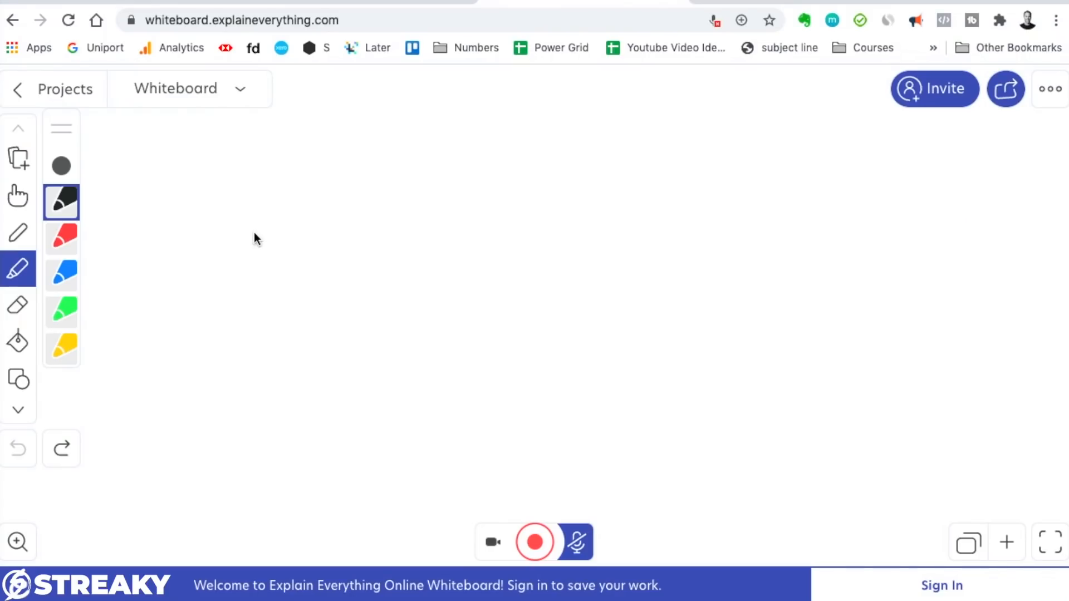
# Switch to the Explain Everything whiteboard and draw a long black horizontal line with four red dashes above it.
pyautogui.moveTo(203, 240)
pyautogui.mouseDown()
pyautogui.moveTo(602, 256)
pyautogui.moveTo(697, 247)
pyautogui.mouseUp()
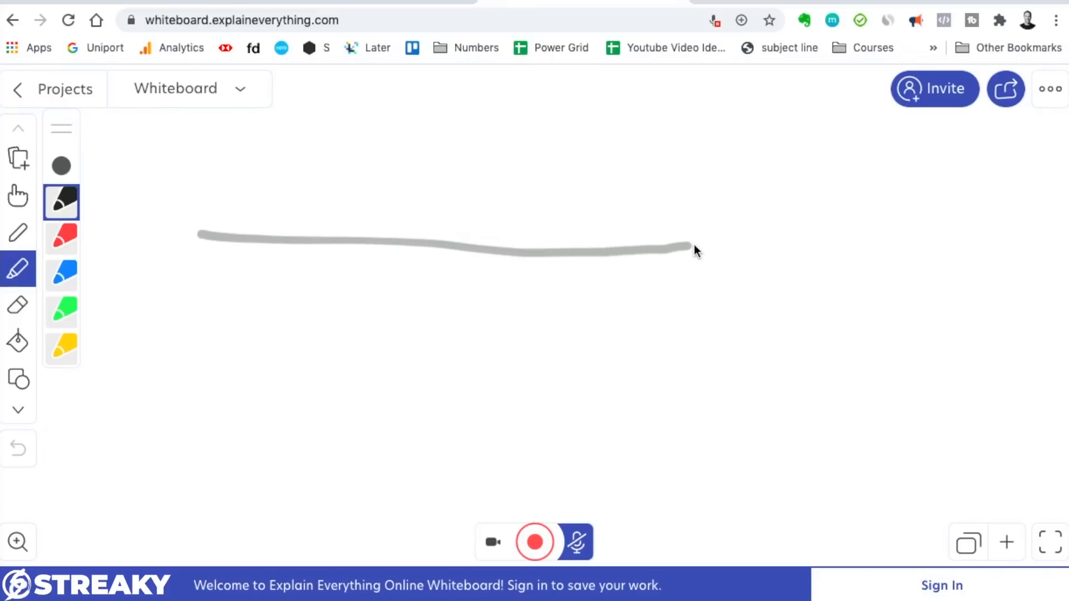
pyautogui.click(73, 239)
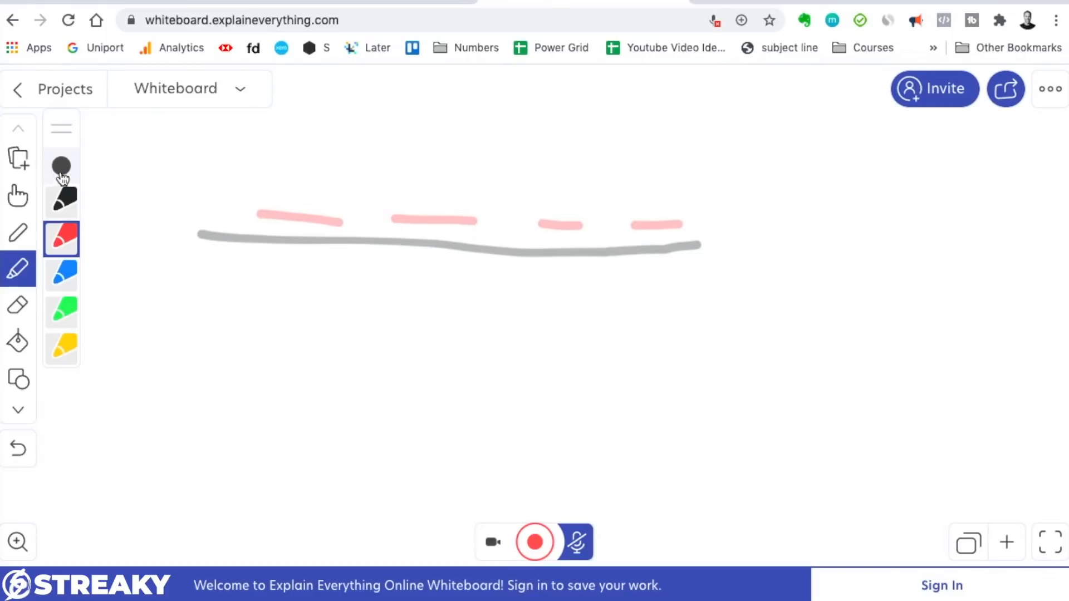
pyautogui.click(64, 203)
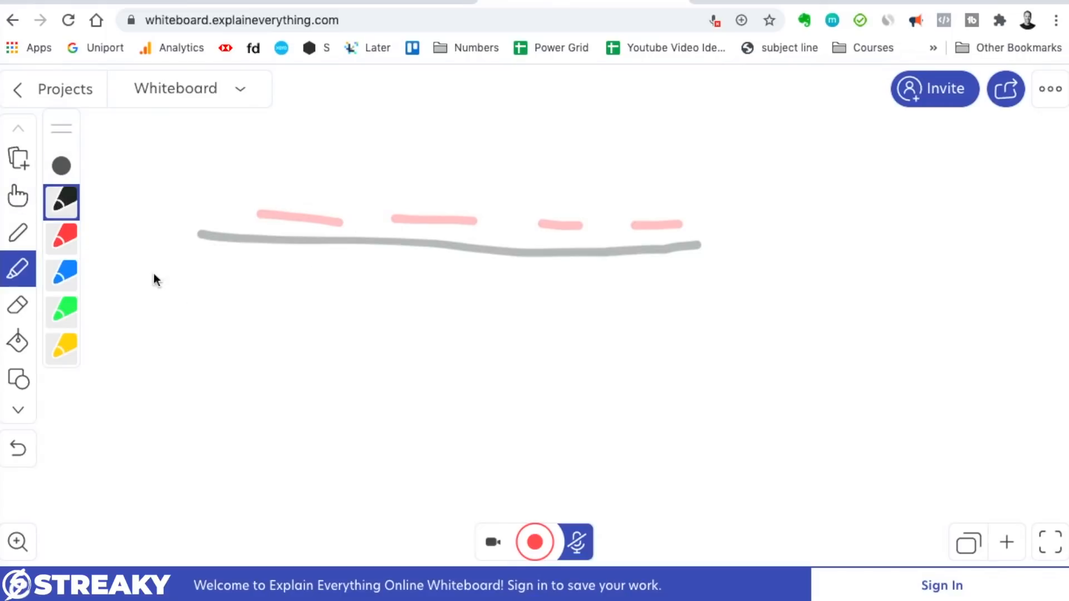
# Draw four red dashes below the first line and a stepped black line that dips beneath each dash.
pyautogui.click(64, 239)
pyautogui.moveTo(387, 296); pyautogui.dragTo(694, 298)
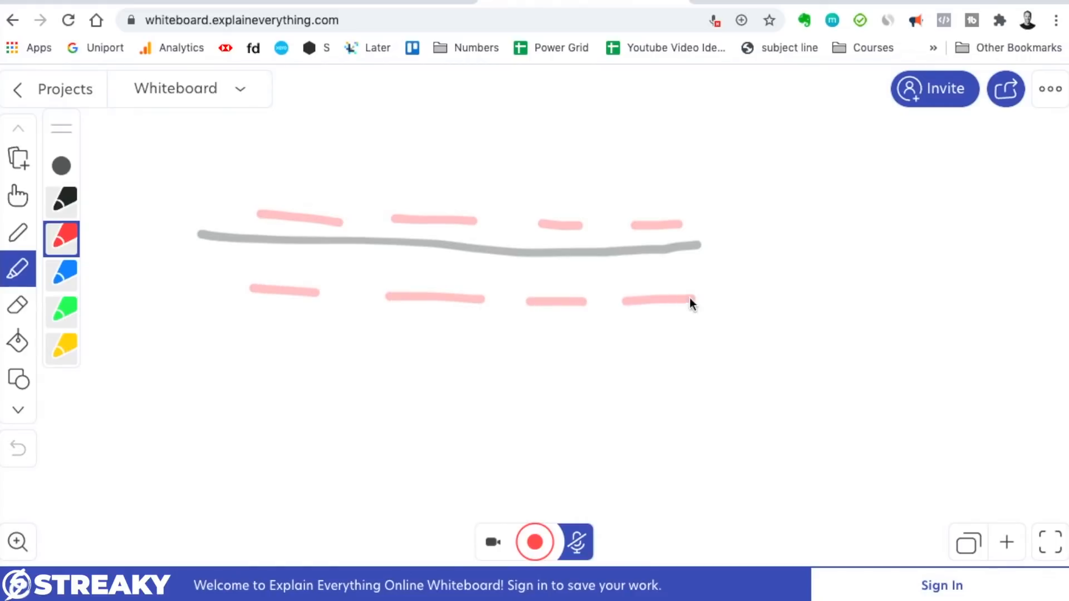
pyautogui.click(63, 203)
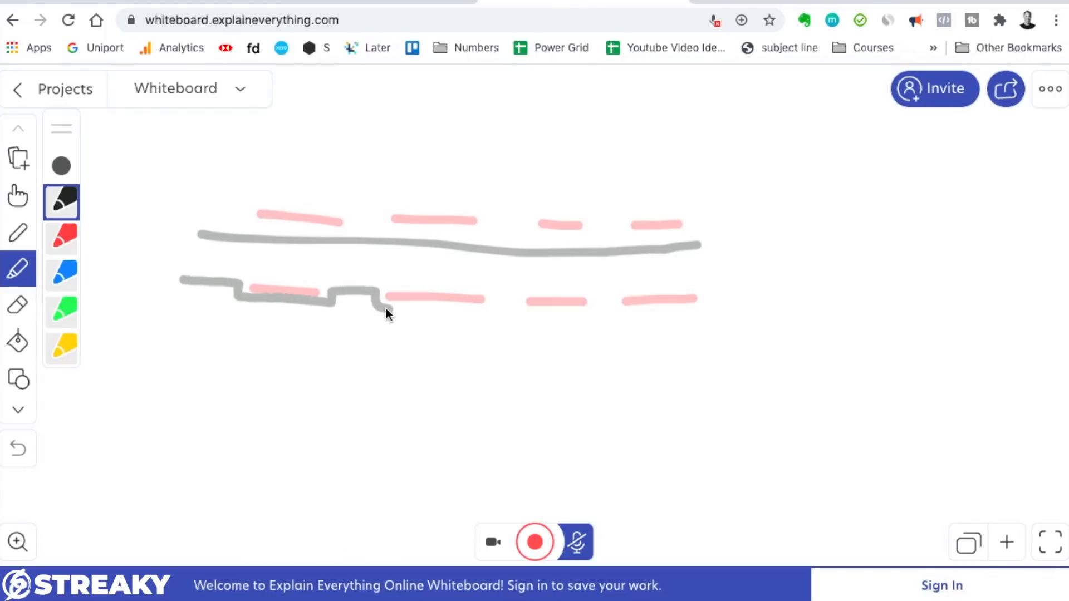
pyautogui.moveTo(390, 308); pyautogui.dragTo(489, 308)
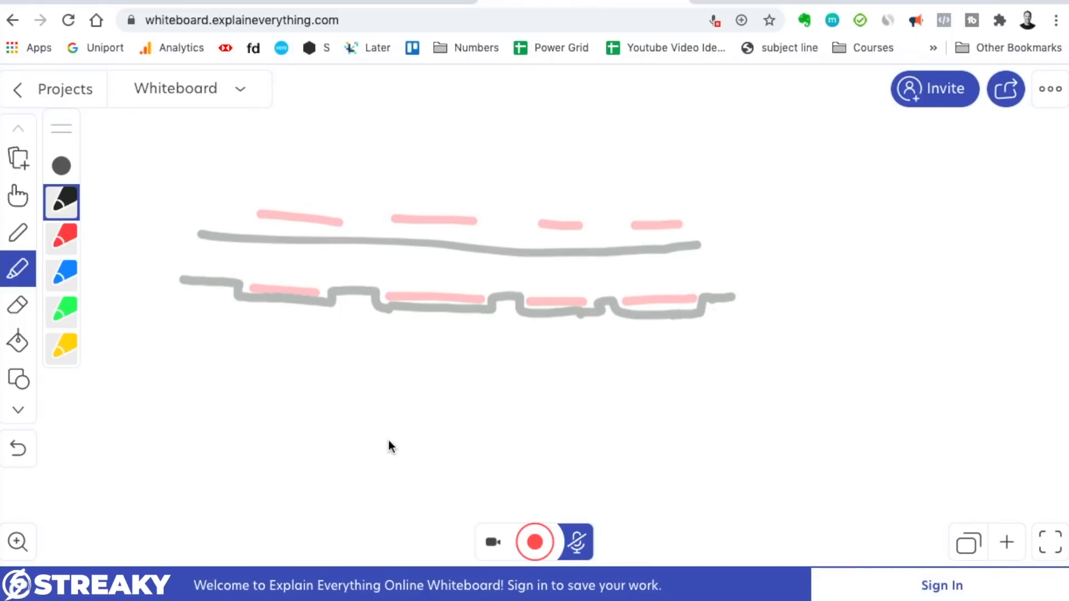
# Draw a vertical black frequency axis beside the sketch, labelling its lower end 20Hz and adding a label at its upper end.
pyautogui.moveTo(807, 278); pyautogui.dragTo(807, 415)
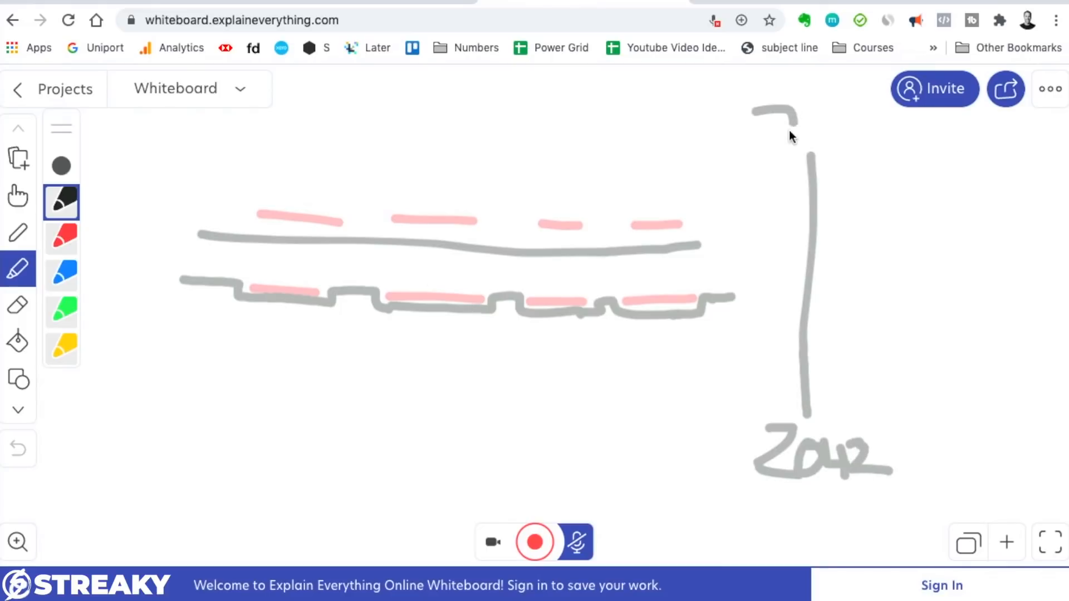
pyautogui.moveTo(846, 118); pyautogui.dragTo(845, 150)
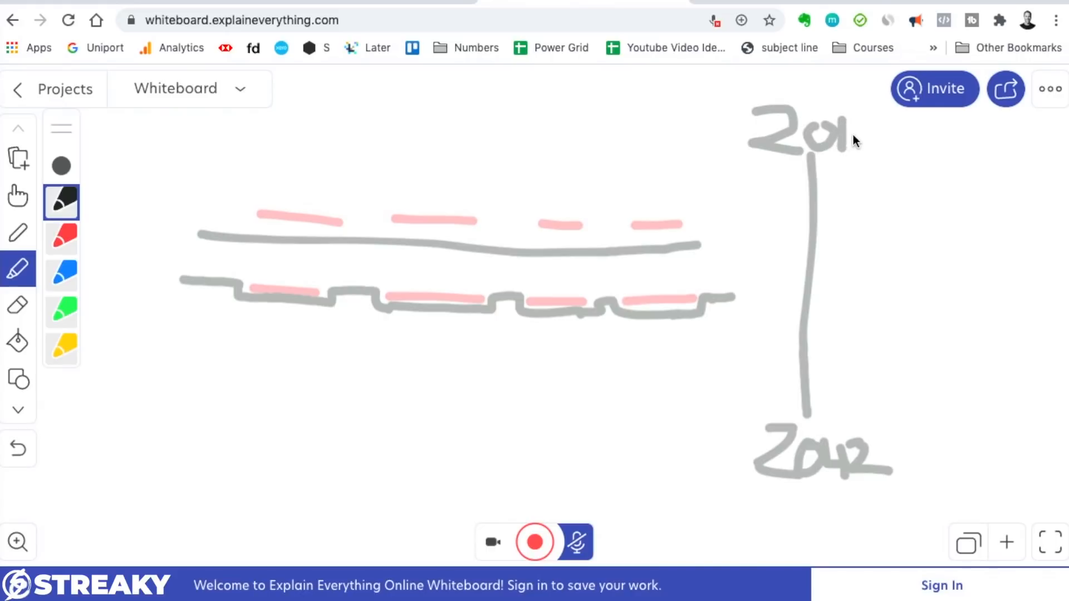
pyautogui.click(64, 238)
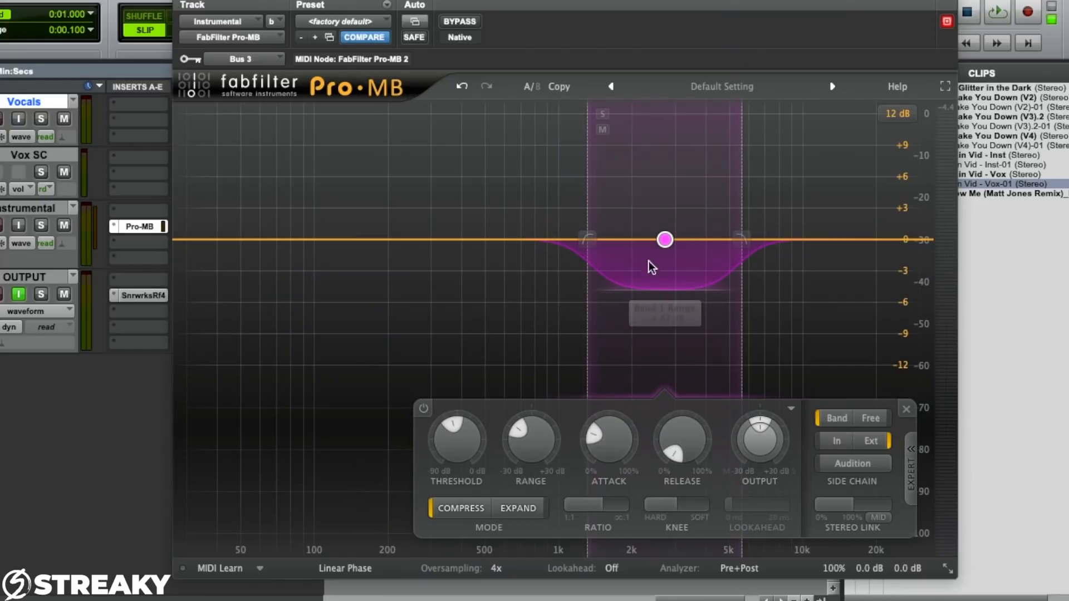
# Back in Pro Tools, set Band 1's low crossover to 1347.2 Hz and high crossover to 5768.9 Hz, then close Pro-MB.
pyautogui.moveTo(586, 240); pyautogui.dragTo(590, 239)
pyautogui.moveTo(742, 239)
pyautogui.mouseDown()
pyautogui.moveTo(753, 240)
pyautogui.moveTo(745, 243)
pyautogui.mouseUp()
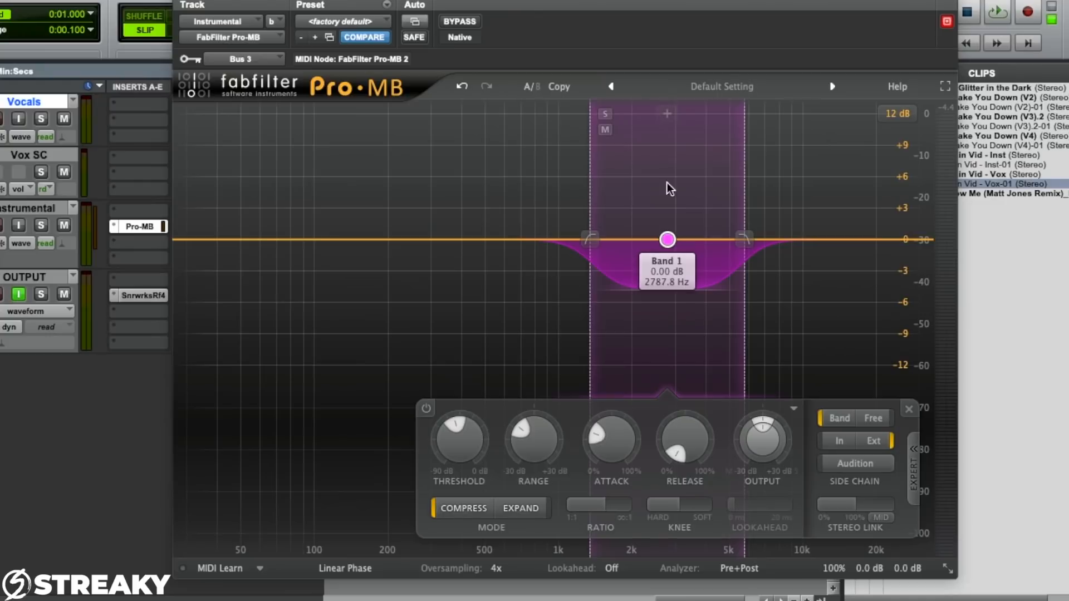
pyautogui.click(183, 0)
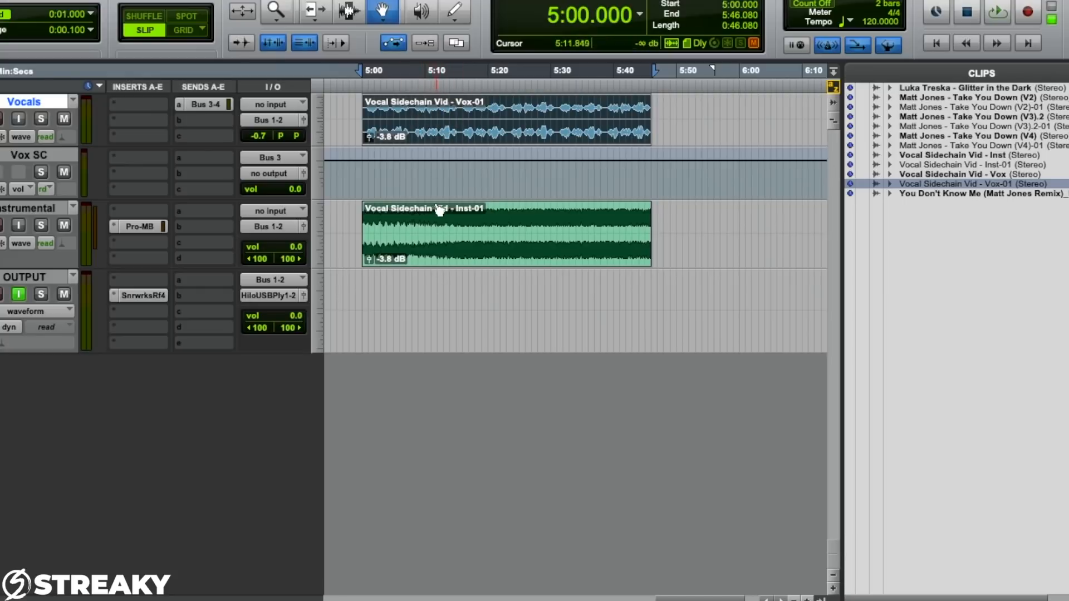
# Reopen Pro-MB on the Instrumental track, start playback and reposition the plug-in window.
pyautogui.click(146, 228)
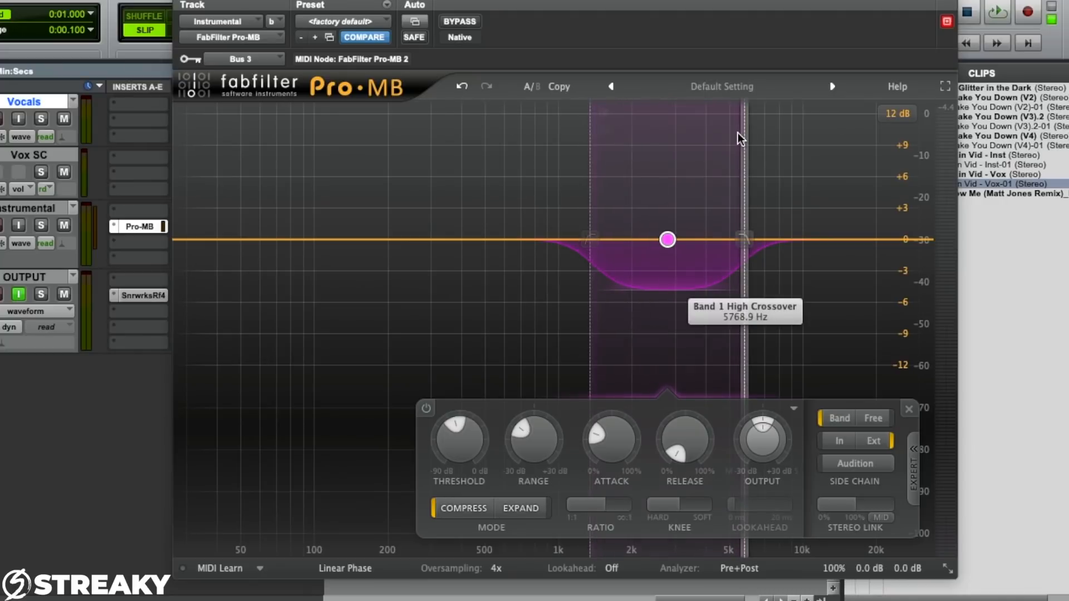
pyautogui.click(1000, 17)
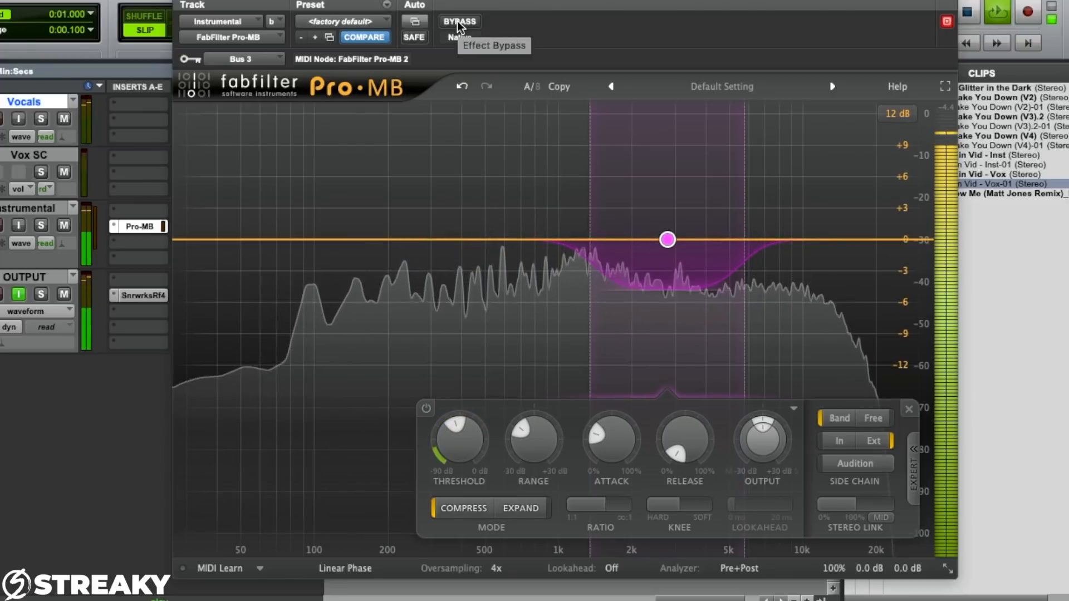
pyautogui.moveTo(478, 1)
pyautogui.mouseDown()
pyautogui.moveTo(489, 175)
pyautogui.moveTo(462, 1)
pyautogui.moveTo(857, 242)
pyautogui.moveTo(513, 10)
pyautogui.moveTo(475, 0)
pyautogui.mouseUp()
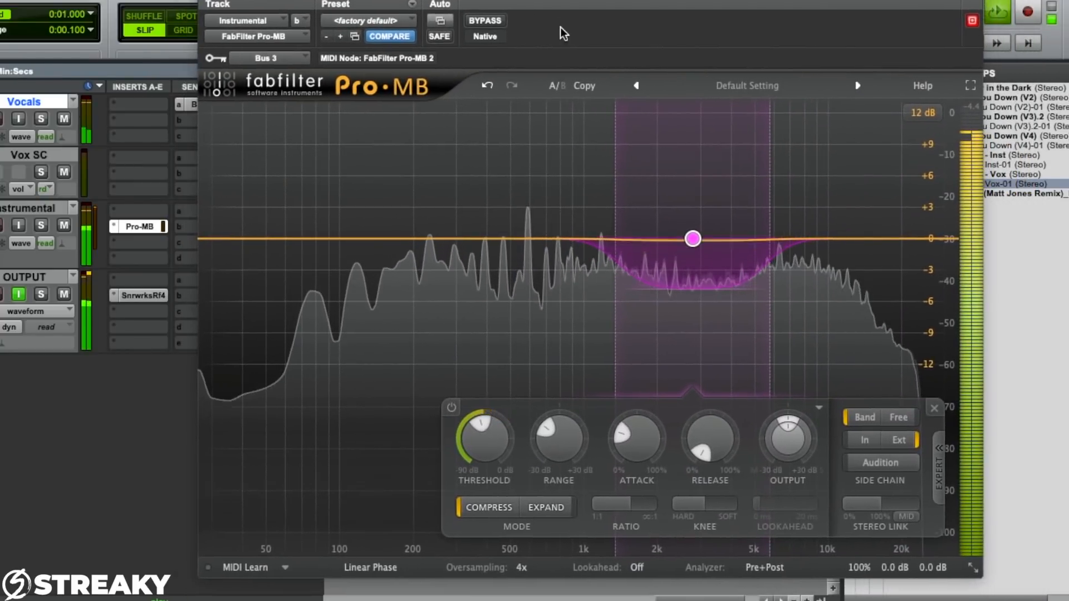
pyautogui.moveTo(567, 1); pyautogui.dragTo(528, 2)
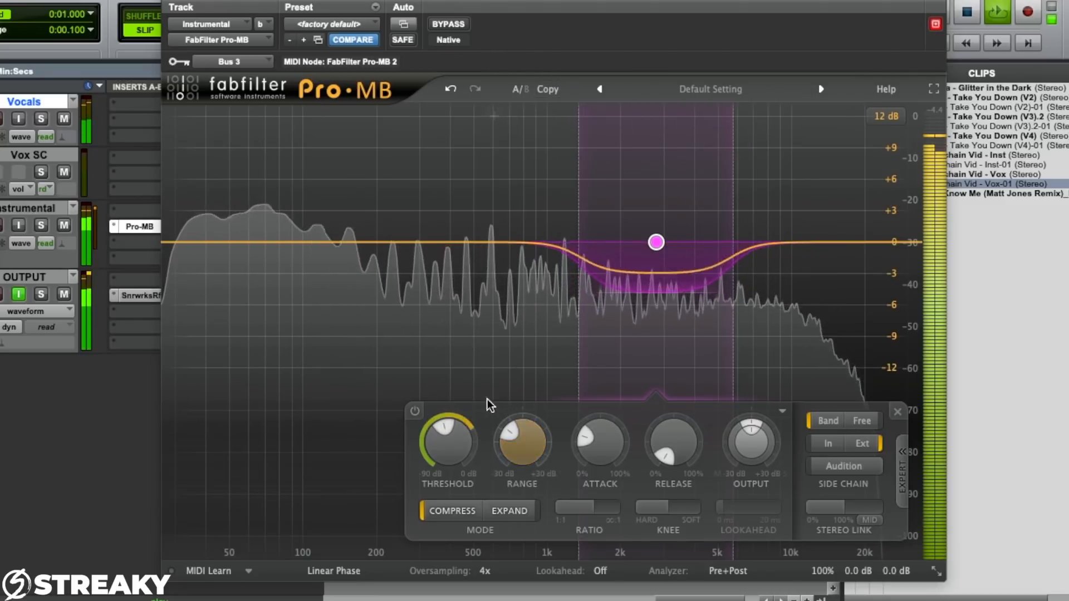
# Deepen Band 1's range to just under 6 dB of reduction and compare the sound with Pro-MB bypassed and active.
pyautogui.moveTo(655, 292)
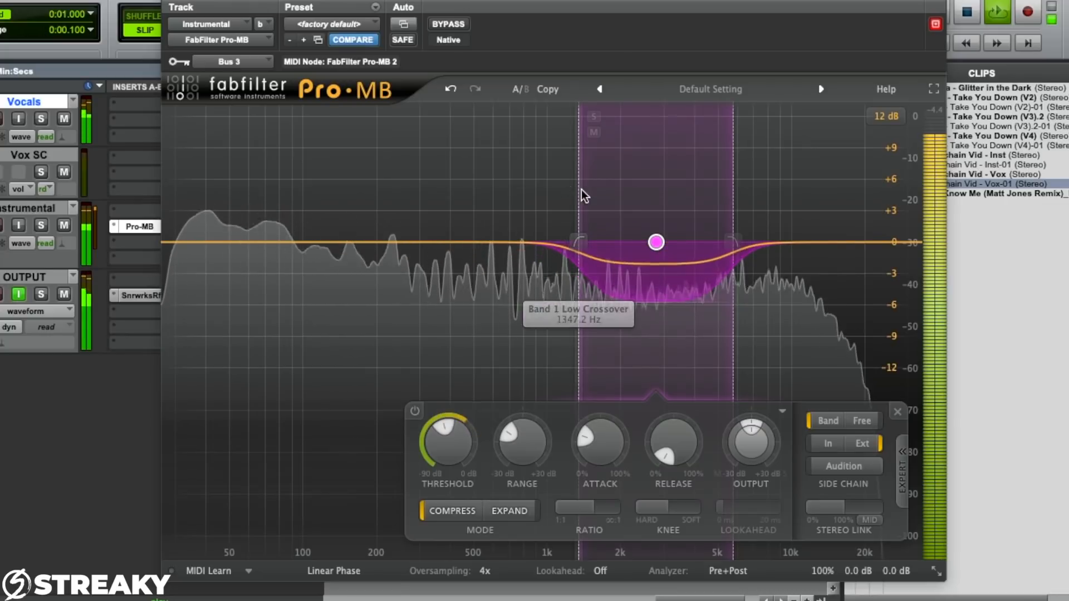
pyautogui.click(444, 24)
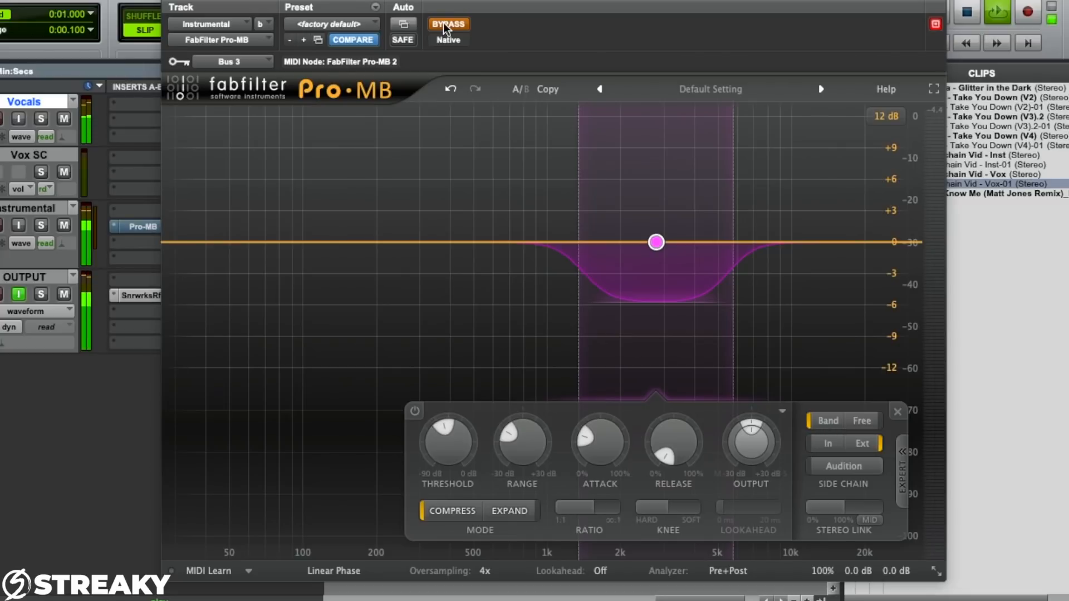
pyautogui.click(443, 24)
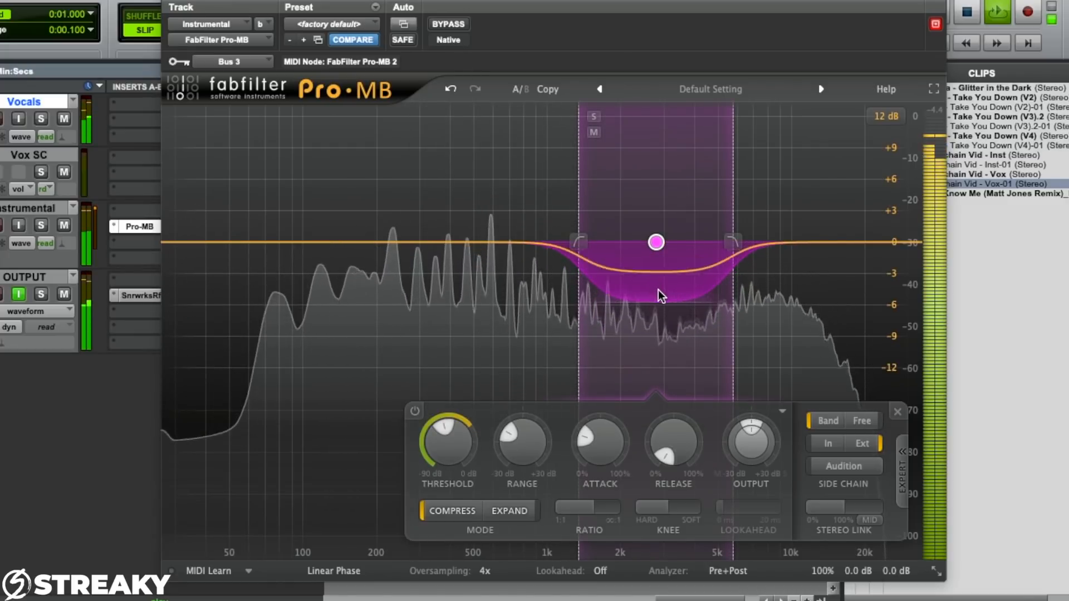
# Close Pro-MB, move playback to 5:19.343 and reopen Pro-MB on the Instrumental track.
pyautogui.click(170, 2)
pyautogui.click(483, 82)
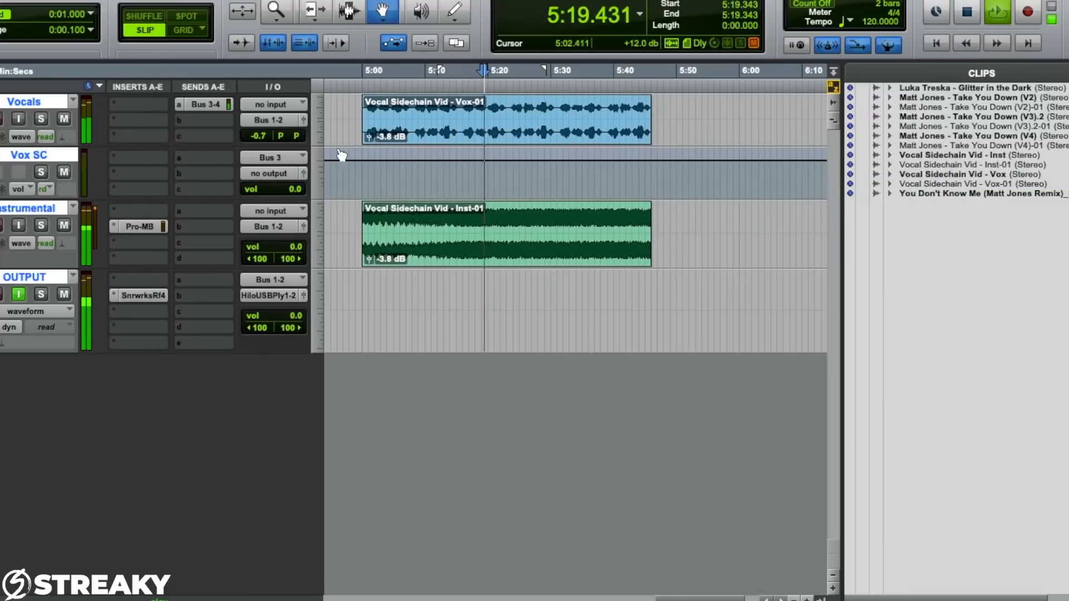
pyautogui.click(139, 226)
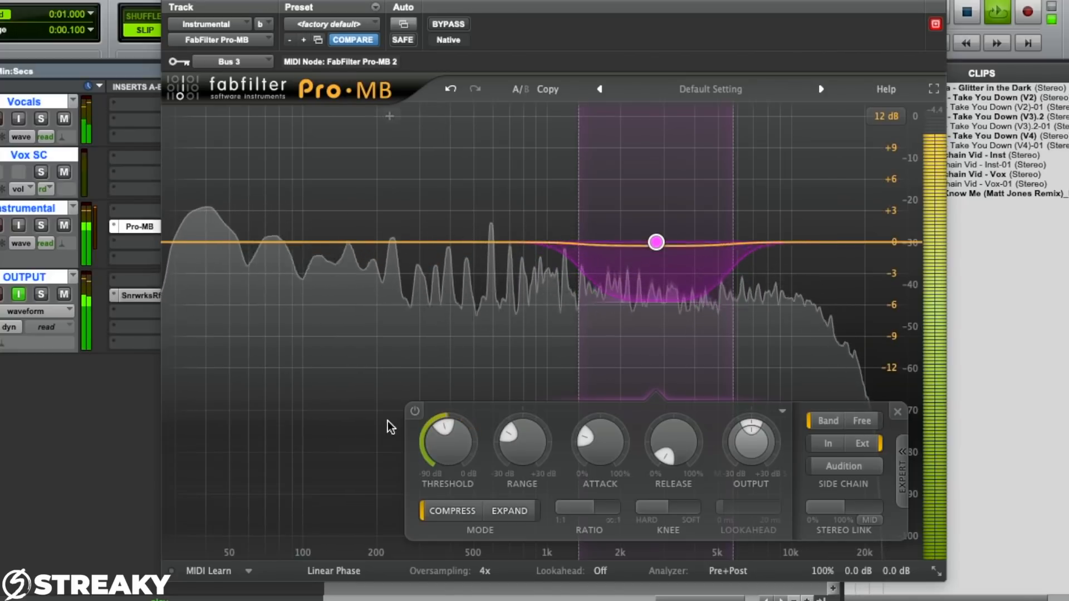
# Set Band 1's attack to 15.6% during playback and compare the result using Pro-MB's bypass.
pyautogui.moveTo(441, 430)
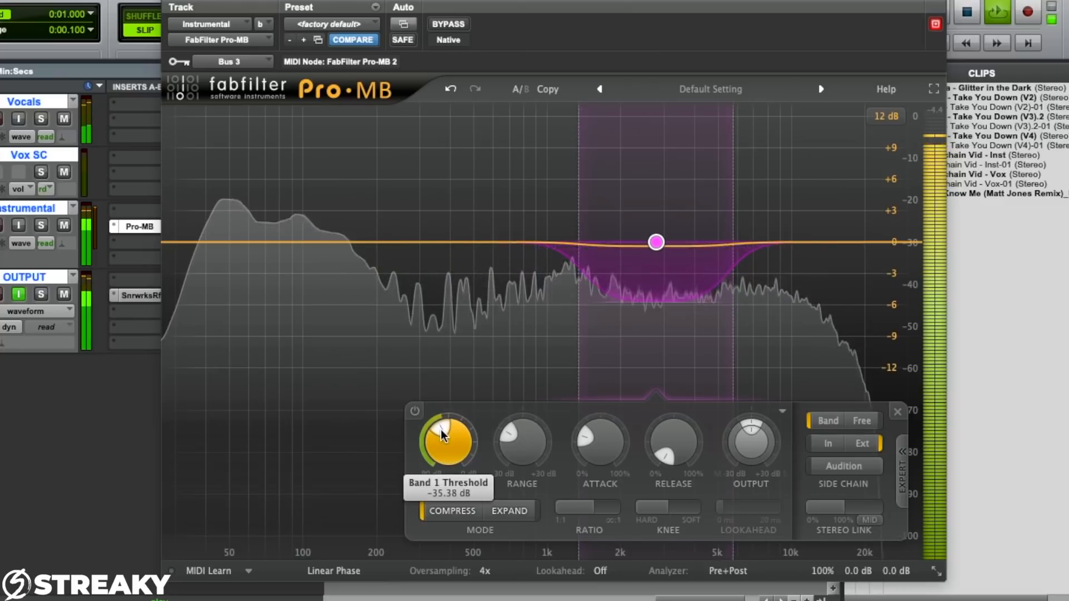
pyautogui.moveTo(580, 446)
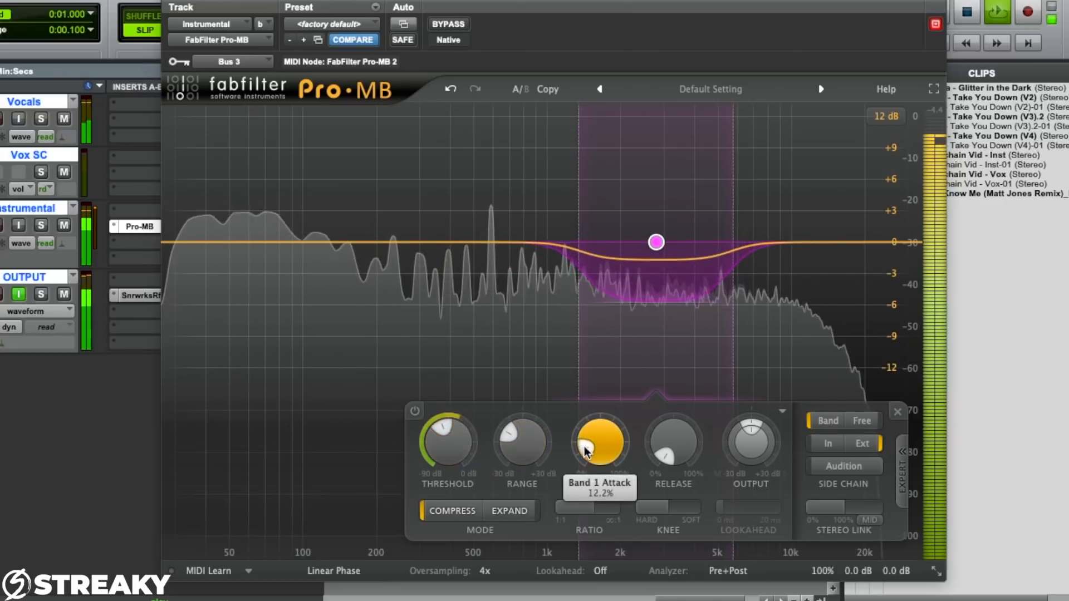
pyautogui.moveTo(584, 447); pyautogui.dragTo(583, 443)
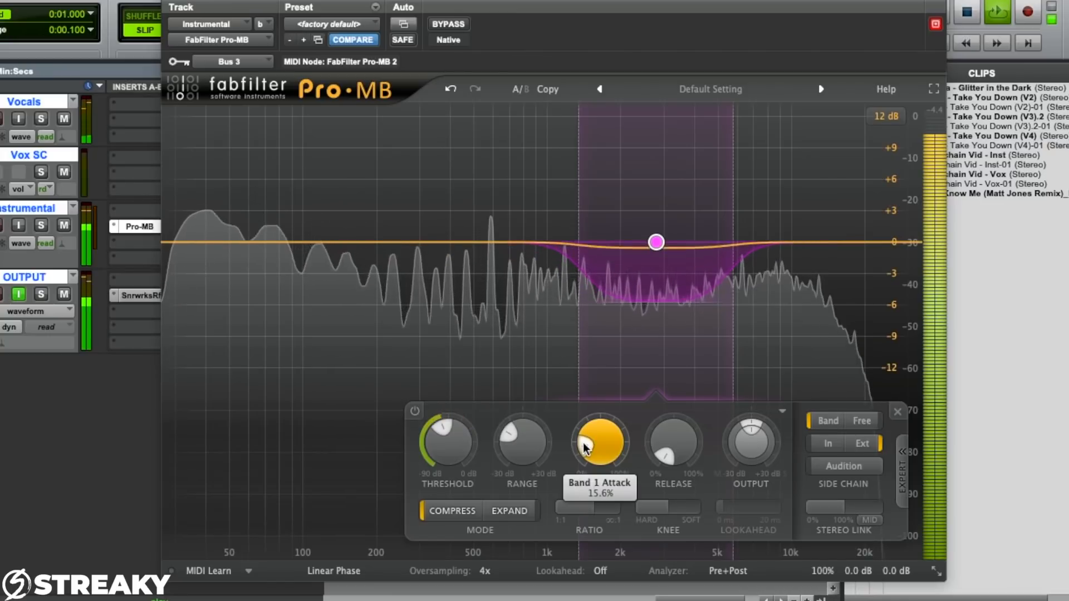
pyautogui.moveTo(665, 460)
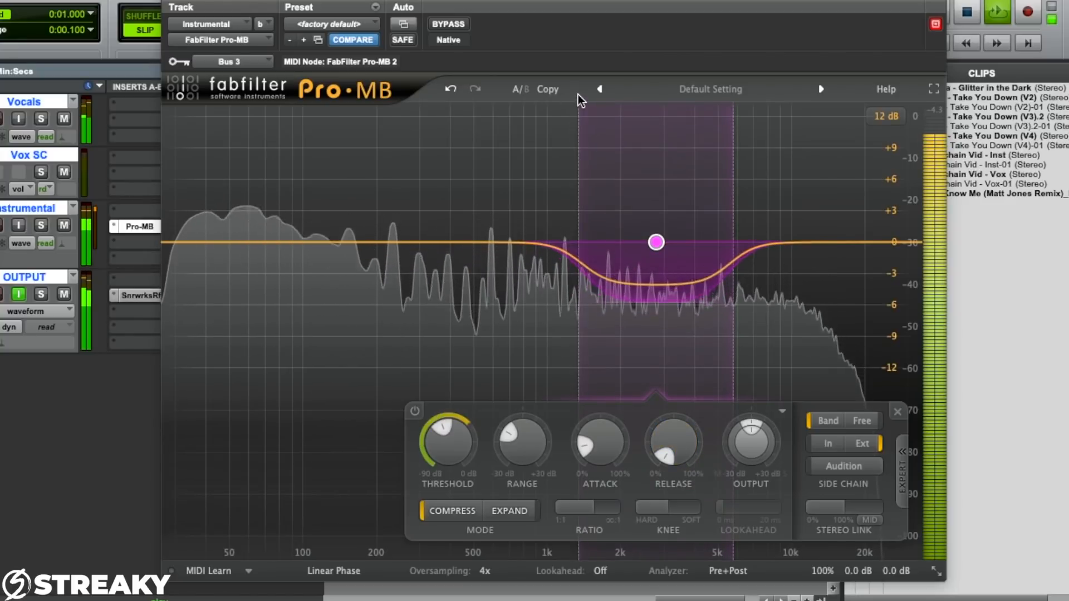
pyautogui.click(447, 22)
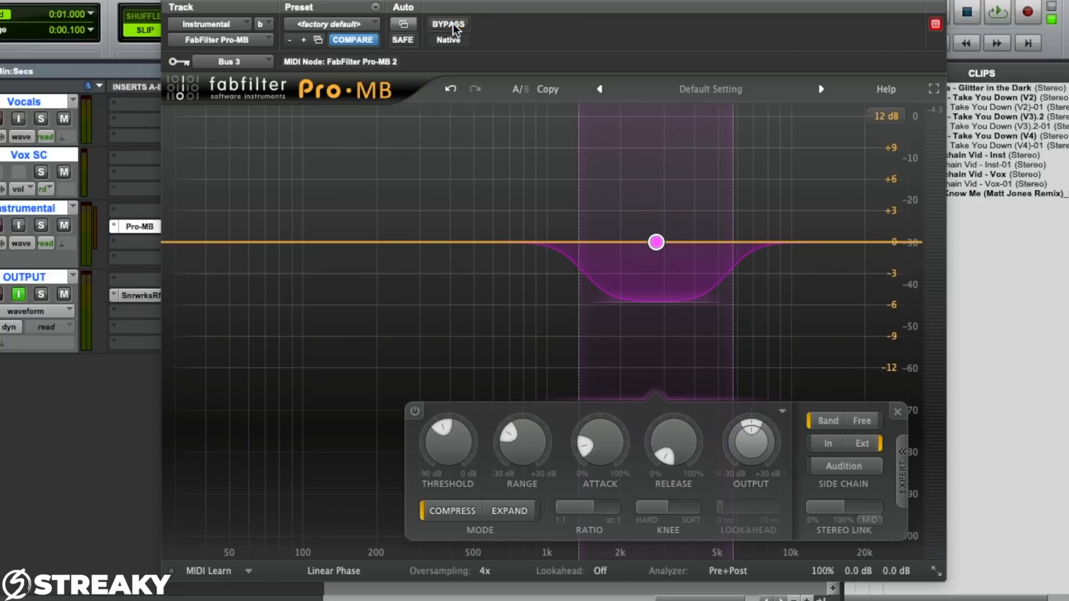
# Deepen Band 1's range to about -15 dB and start playback.
pyautogui.moveTo(653, 301)
pyautogui.mouseDown()
pyautogui.moveTo(654, 380)
pyautogui.moveTo(657, 289)
pyautogui.moveTo(657, 317)
pyautogui.moveTo(668, 306)
pyautogui.mouseUp()
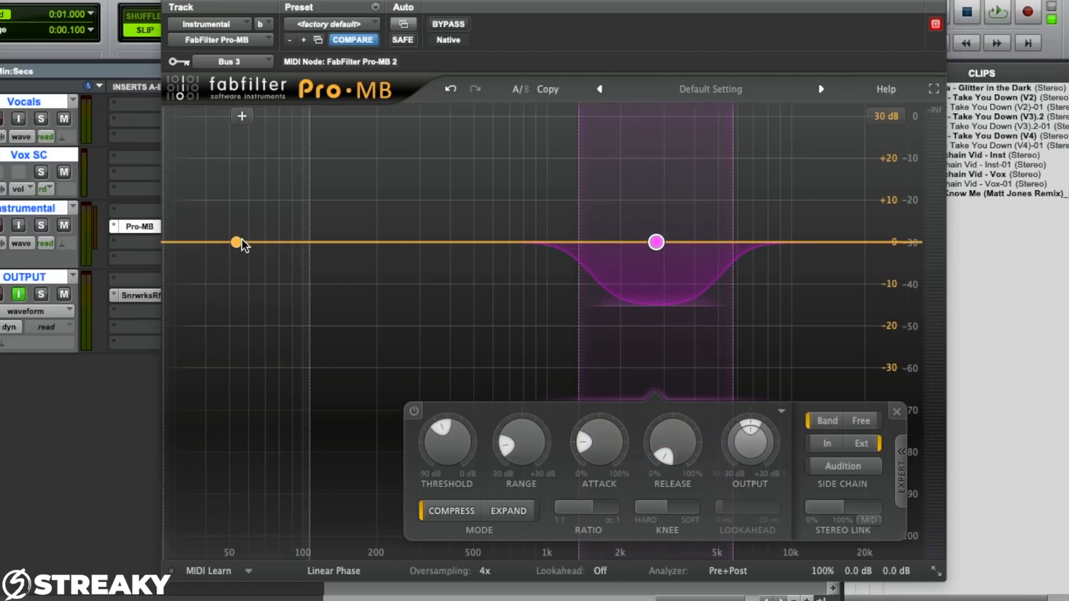
pyautogui.press('space')
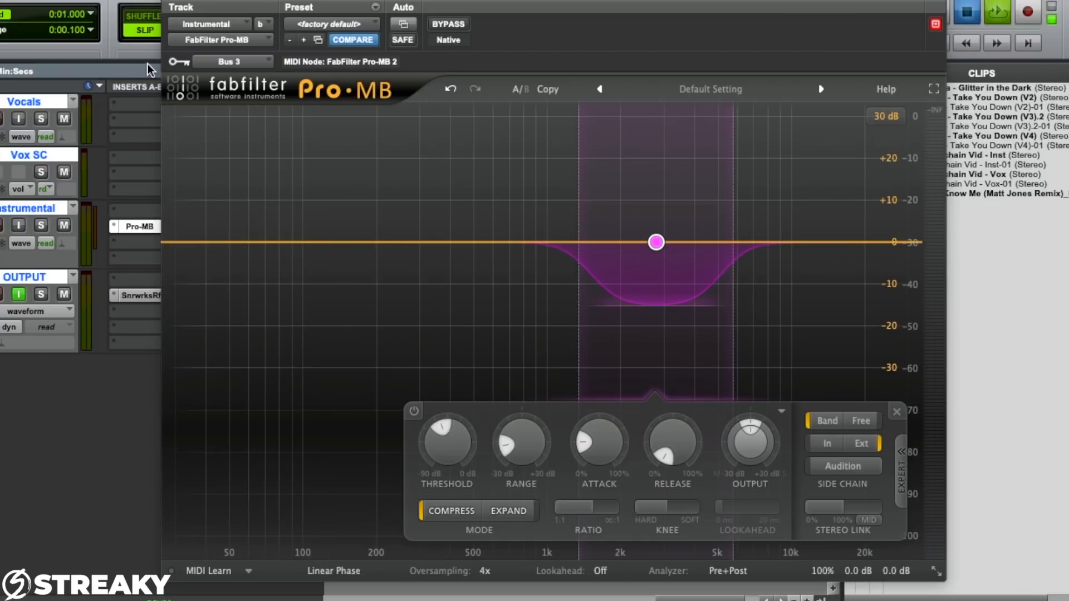
# Deepen Band 1's range to about -20 dB and widen the band slightly at both its low and high crossovers.
pyautogui.moveTo(637, 294); pyautogui.dragTo(627, 325)
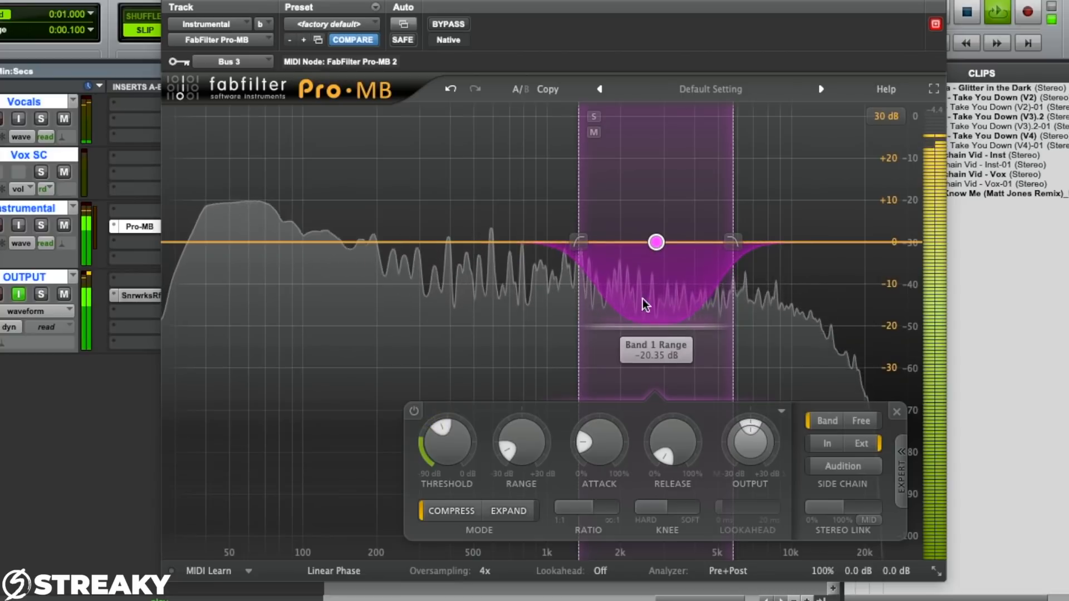
pyautogui.moveTo(731, 244); pyautogui.dragTo(749, 243)
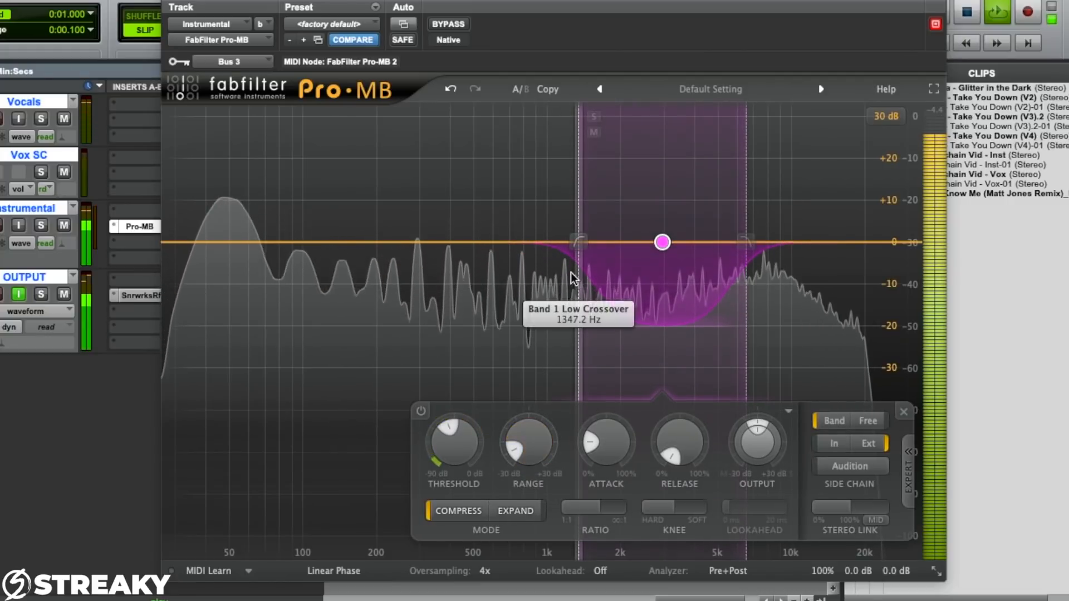
pyautogui.moveTo(577, 243); pyautogui.dragTo(567, 243)
pyautogui.moveTo(644, 326); pyautogui.dragTo(646, 341)
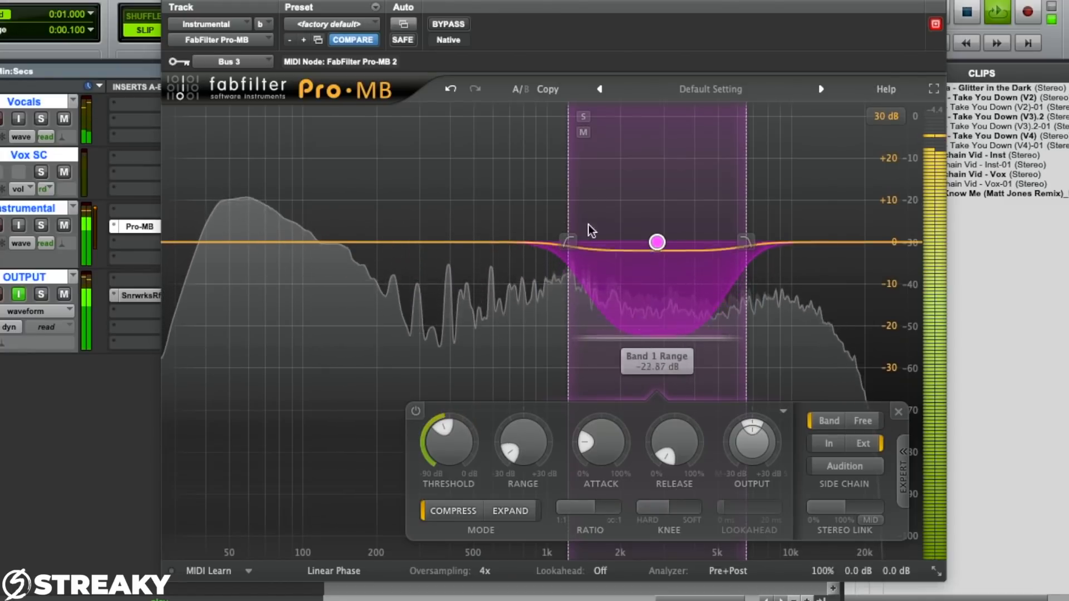
pyautogui.moveTo(643, 335); pyautogui.dragTo(638, 319)
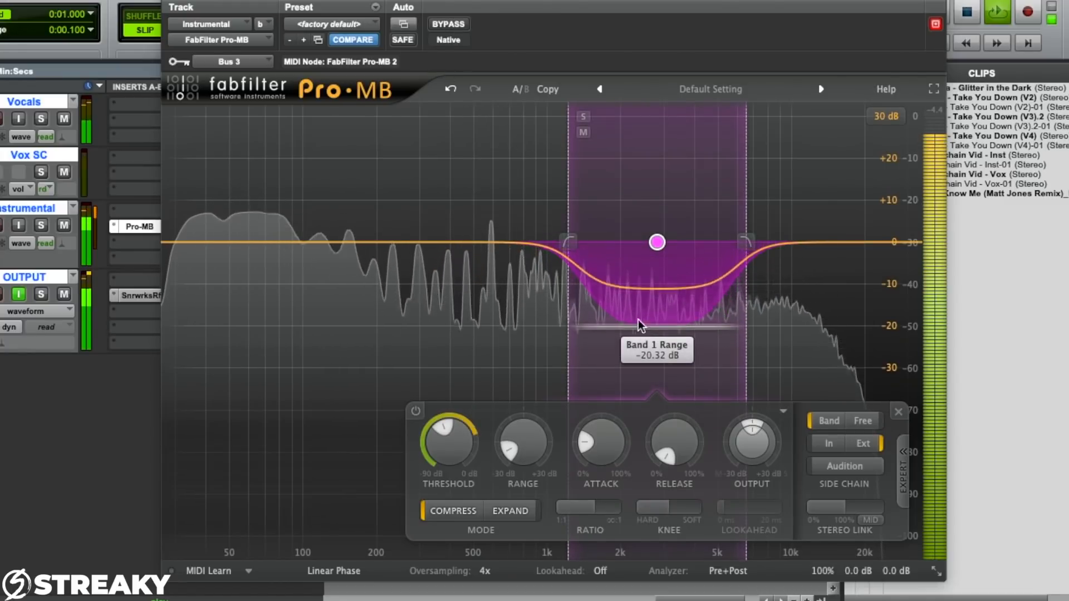
# Check the sound with Pro-MB's bypass, try small changes to Band 1's attack and a threshold around -29 dB, and stop playback.
pyautogui.click(448, 24)
pyautogui.moveTo(583, 443)
pyautogui.mouseDown()
pyautogui.moveTo(589, 426)
pyautogui.moveTo(577, 453)
pyautogui.mouseUp()
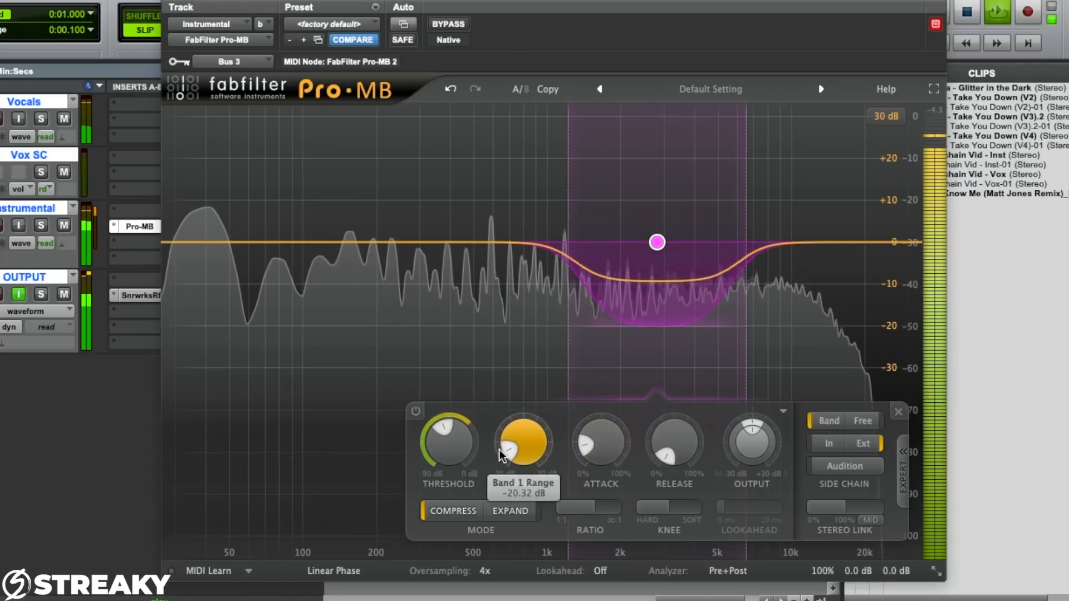
pyautogui.moveTo(447, 426); pyautogui.dragTo(456, 420)
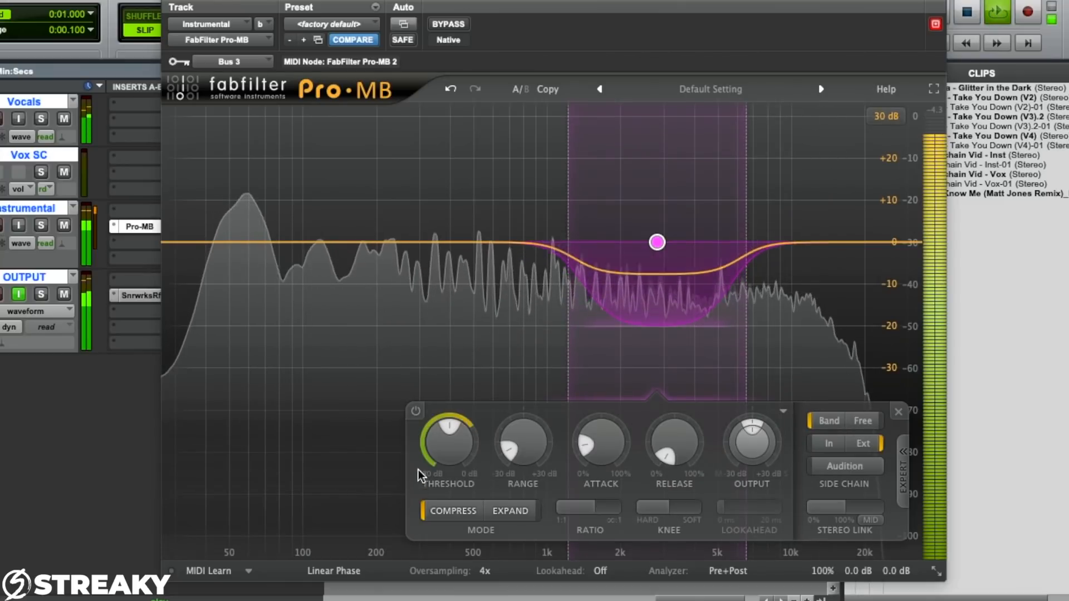
pyautogui.moveTo(439, 428)
pyautogui.mouseDown()
pyautogui.moveTo(437, 437)
pyautogui.moveTo(444, 419)
pyautogui.mouseUp()
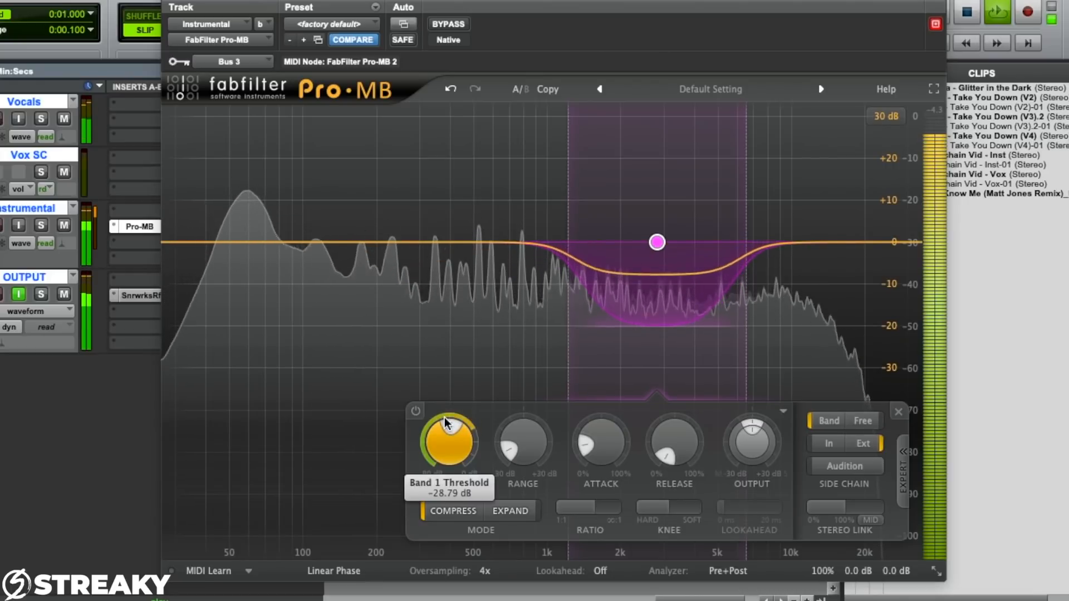
pyautogui.moveTo(443, 418)
pyautogui.mouseDown()
pyautogui.moveTo(442, 433)
pyautogui.moveTo(445, 425)
pyautogui.mouseUp()
pyautogui.press('space')
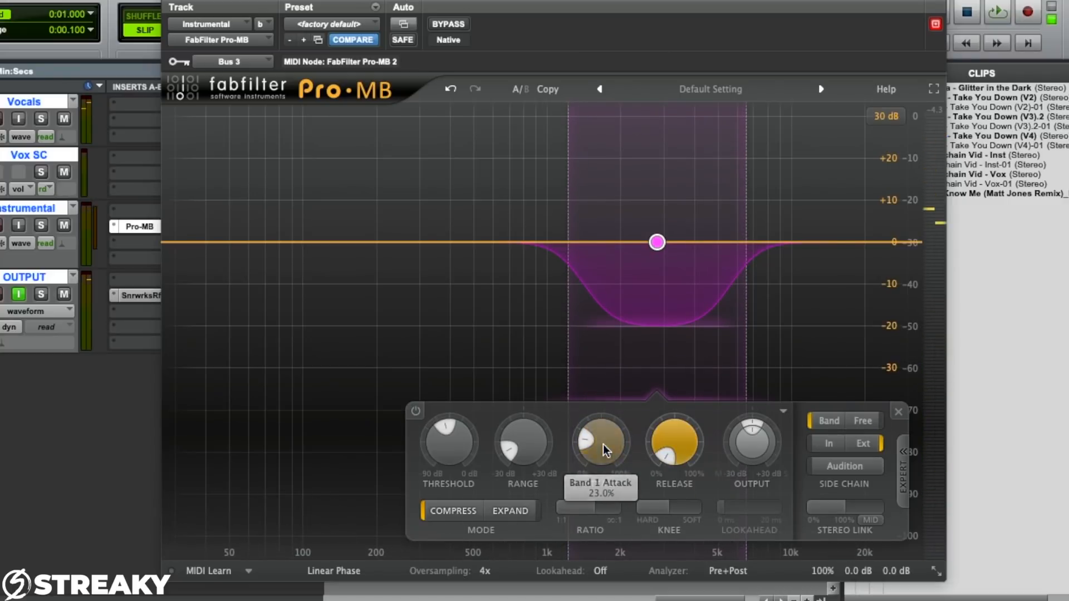
# Try Band 1's range at about -10 dB and at -19.25 dB, and restart playback.
pyautogui.moveTo(646, 328); pyautogui.dragTo(646, 288)
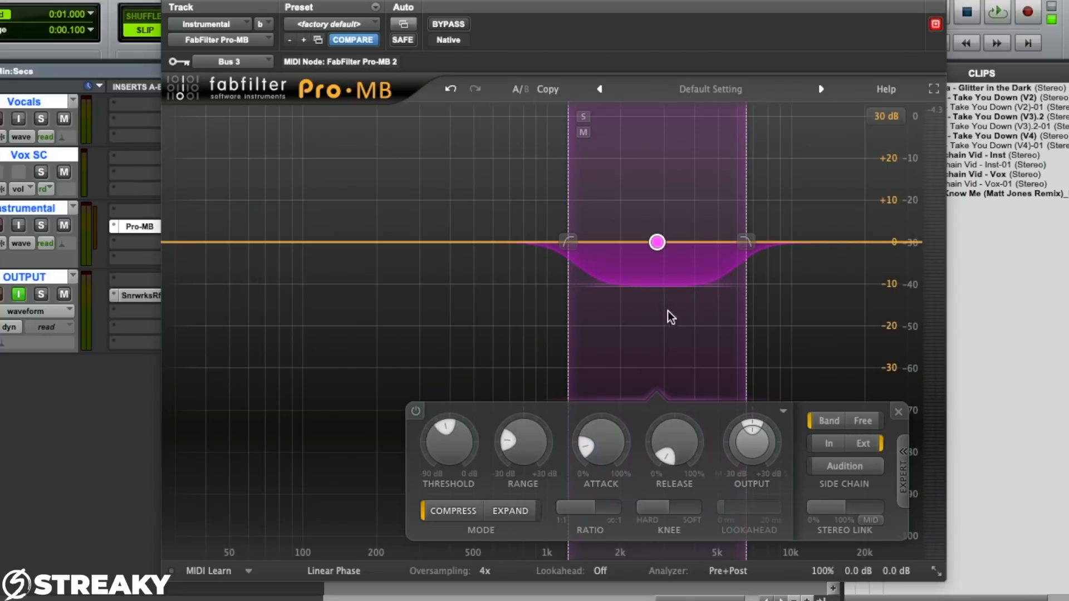
pyautogui.moveTo(659, 287); pyautogui.dragTo(659, 300)
pyautogui.moveTo(512, 441); pyautogui.dragTo(510, 449)
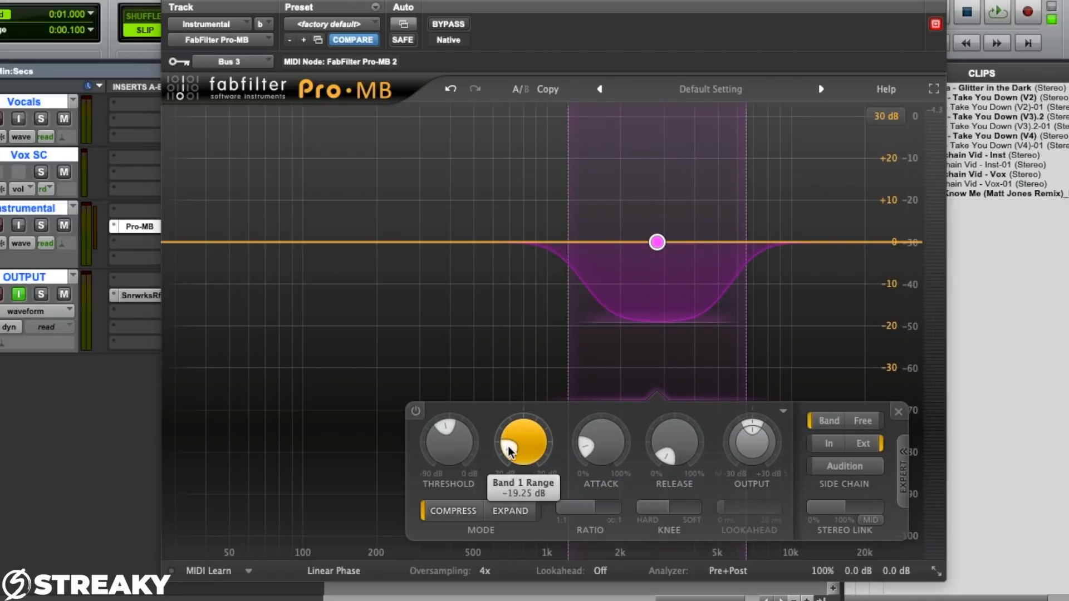
pyautogui.press('space')
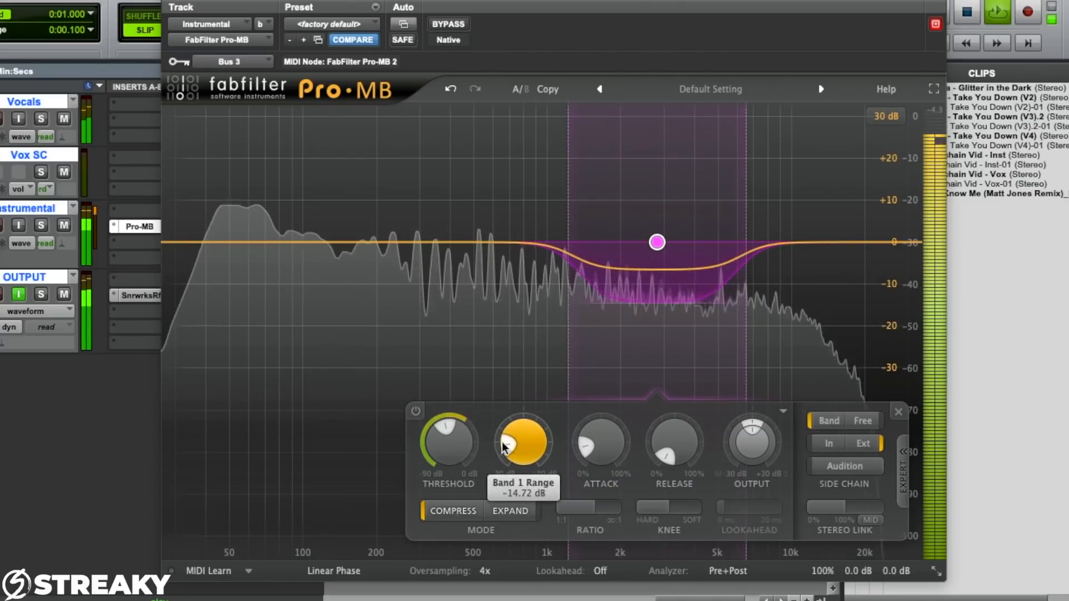
# Shorten Band 1's attack and set its range to -10.57 dB during playback.
pyautogui.moveTo(456, 429); pyautogui.dragTo(503, 457)
pyautogui.moveTo(583, 446); pyautogui.dragTo(580, 468)
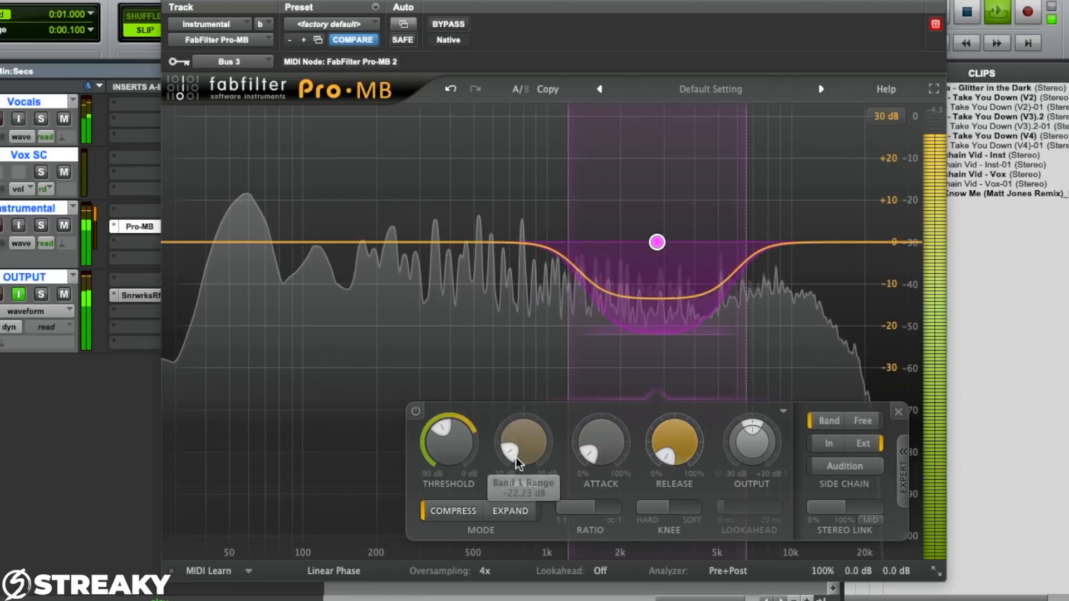
pyautogui.moveTo(514, 446)
pyautogui.mouseDown()
pyautogui.moveTo(513, 429)
pyautogui.moveTo(512, 443)
pyautogui.mouseUp()
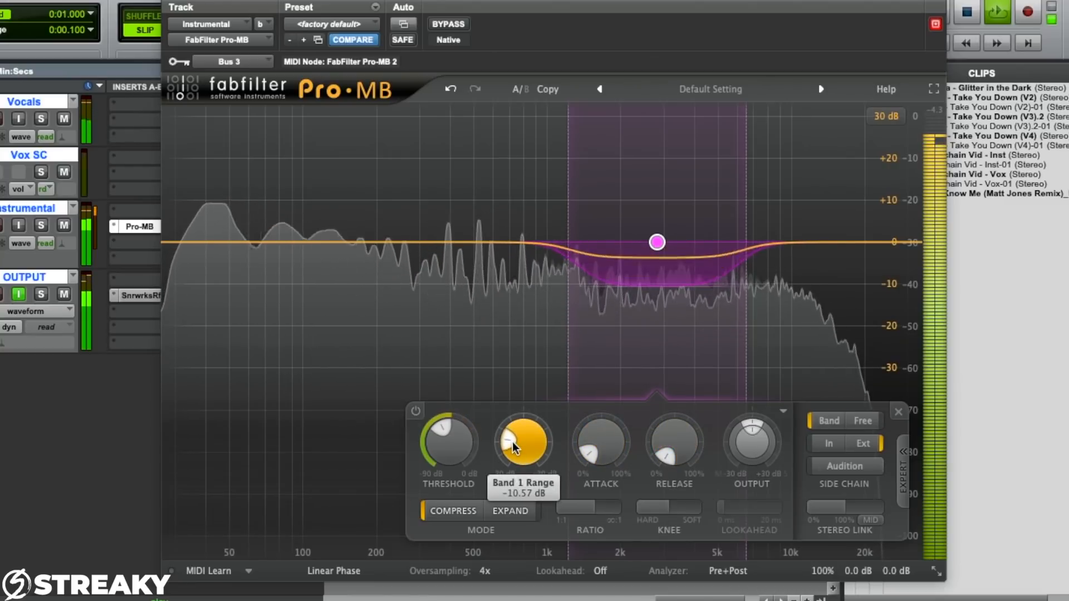
# Set Band 1's threshold to -28.47 dB, check the sound with Pro-MB's bypass, and deepen the band's range slightly.
pyautogui.moveTo(436, 467); pyautogui.dragTo(442, 427)
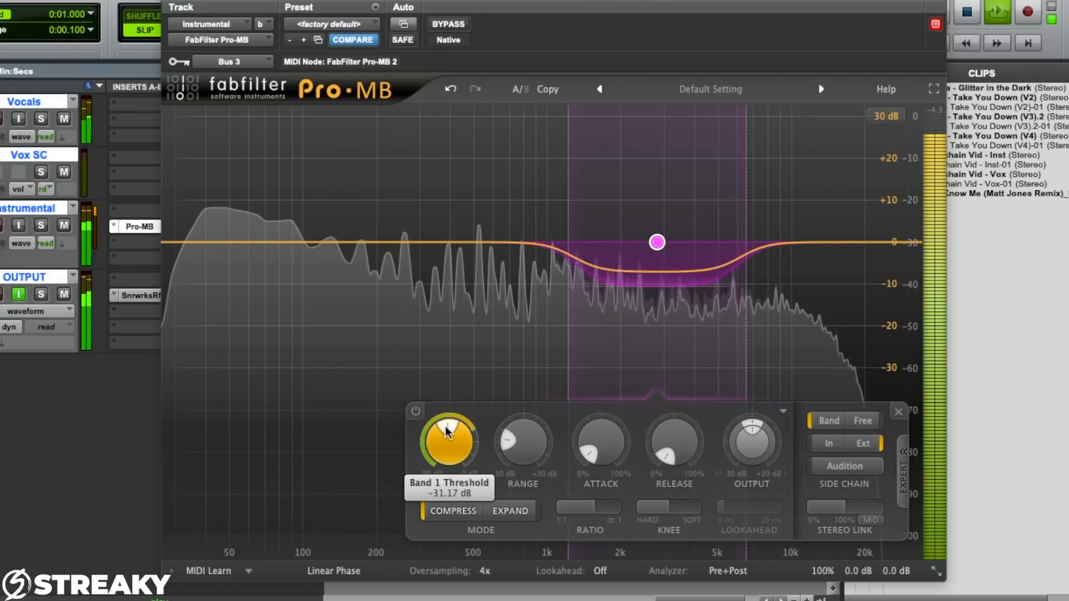
pyautogui.moveTo(450, 416); pyautogui.dragTo(451, 417)
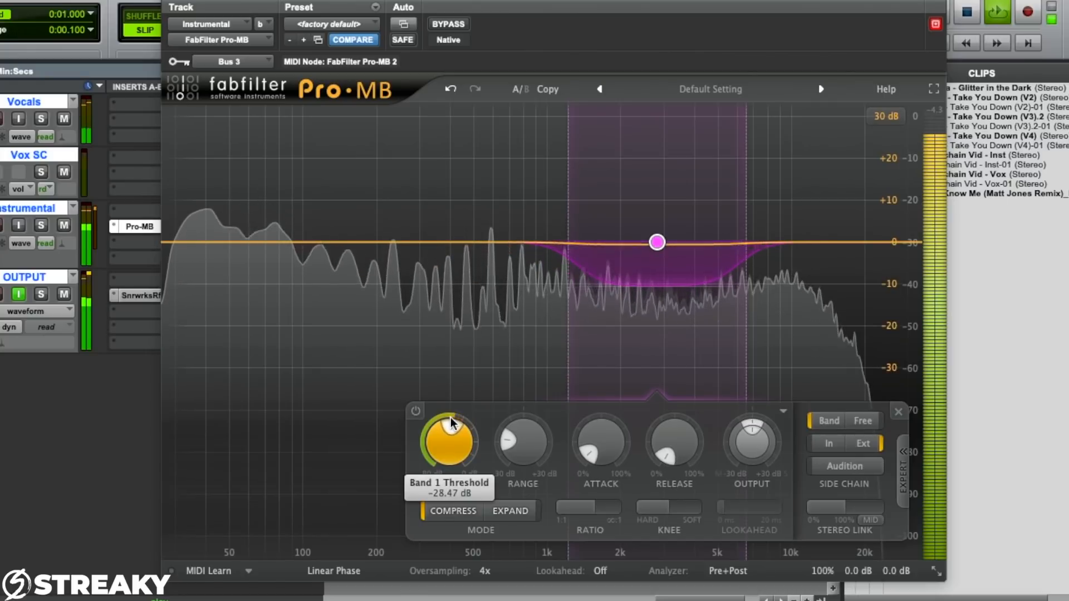
pyautogui.click(447, 23)
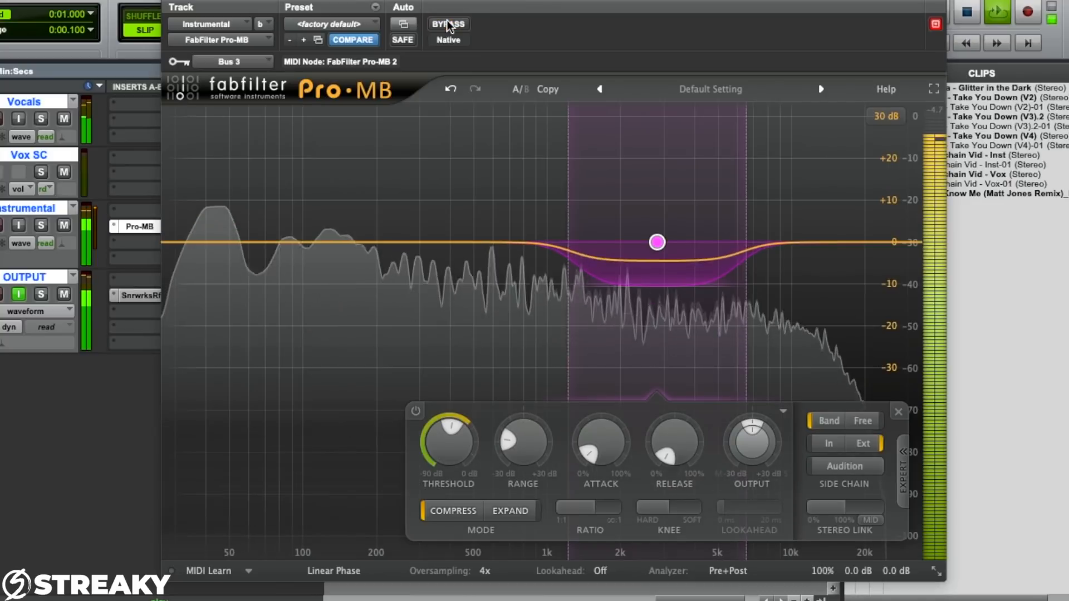
pyautogui.moveTo(643, 283); pyautogui.dragTo(640, 296)
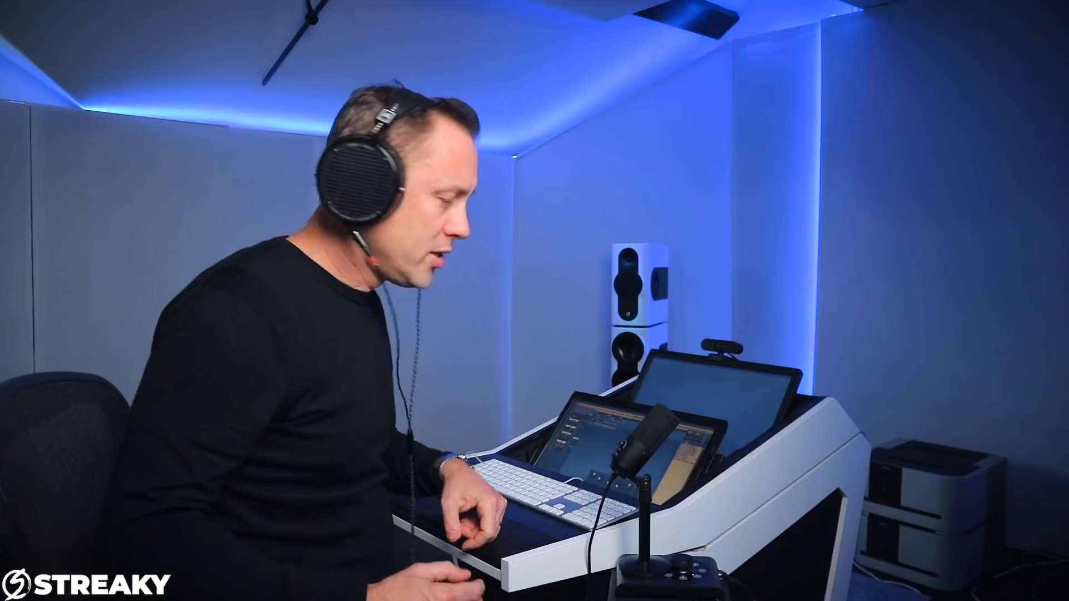